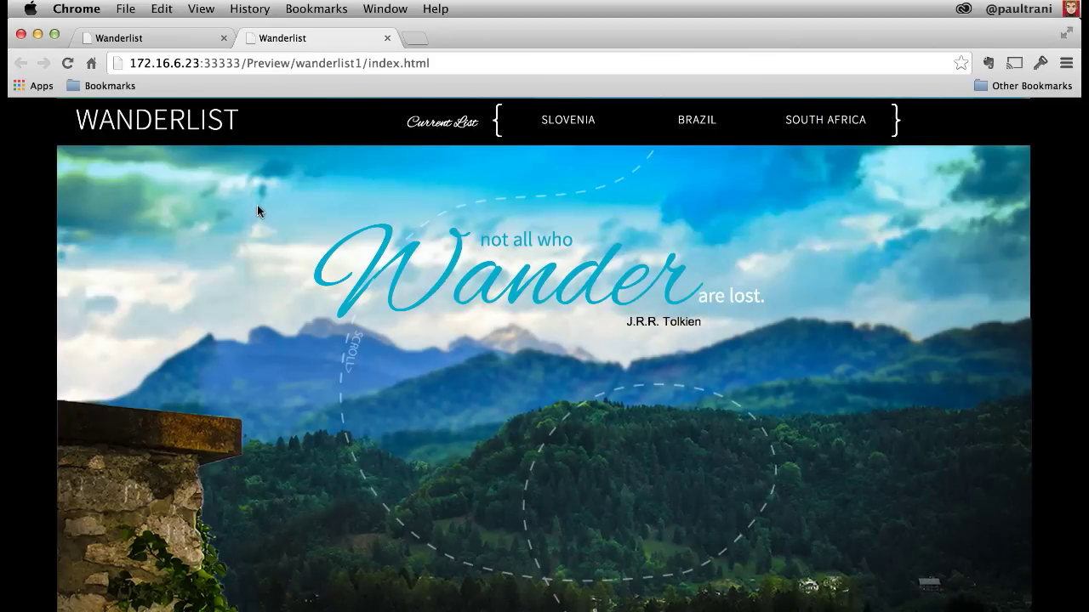
Scroll up and down through the Wanderlist browser preview.
scroll(257, 207, down, 10)
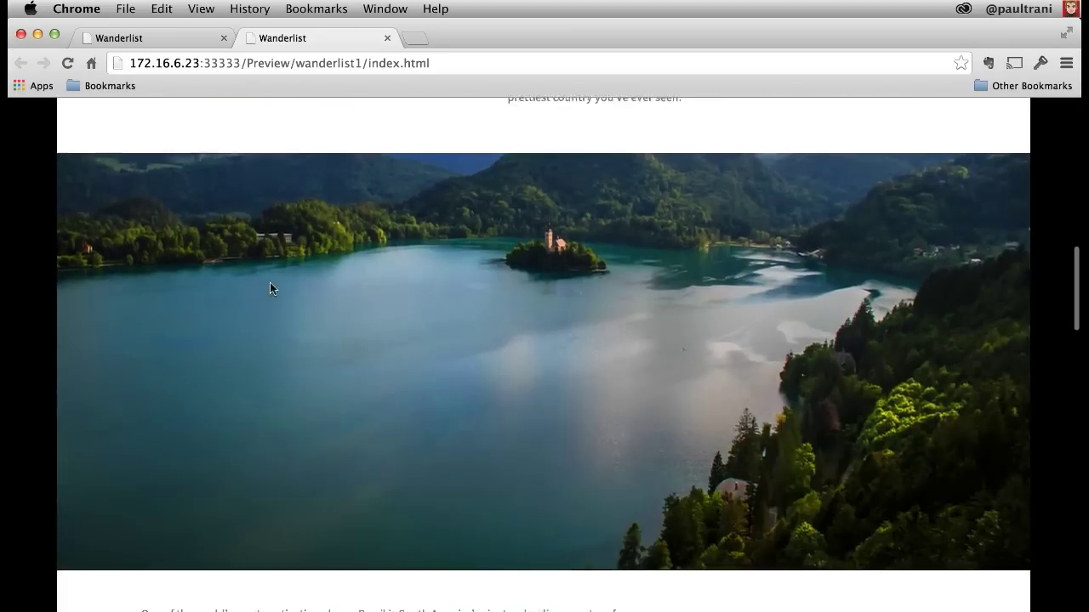
scroll(270, 287, down, 4)
scroll(270, 289, up, 15)
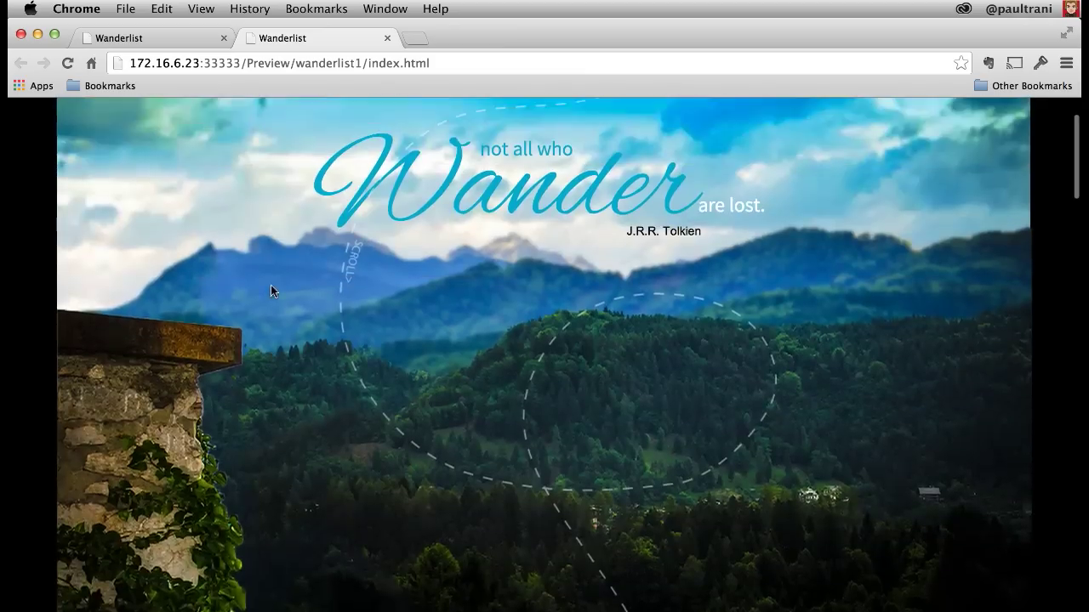
scroll(270, 290, up, 3)
scroll(588, 290, down, 2)
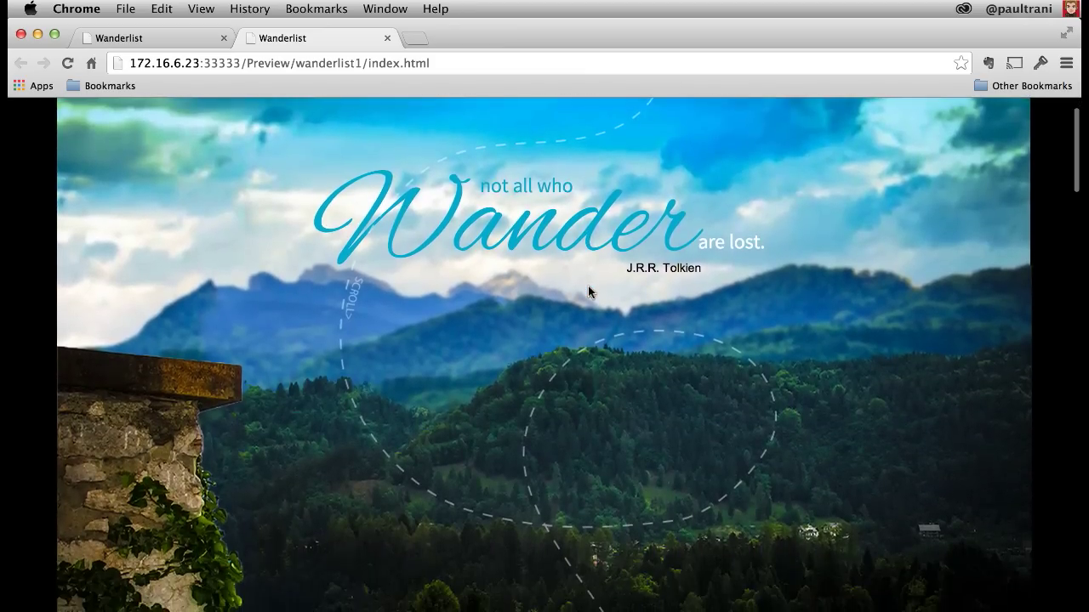
scroll(587, 289, down, 3)
scroll(586, 291, up, 2)
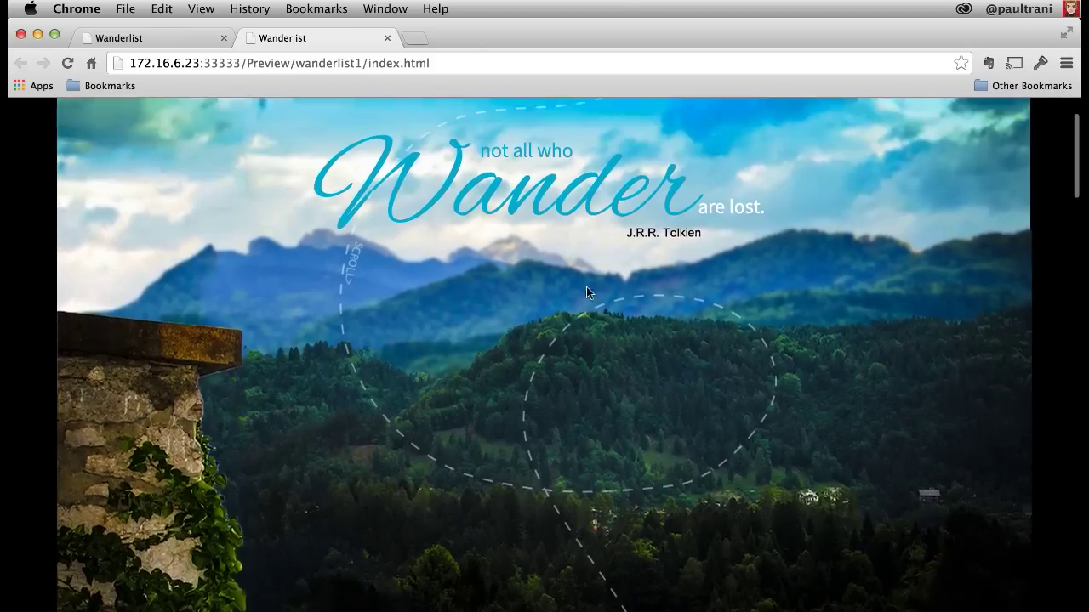
scroll(586, 291, up, 2)
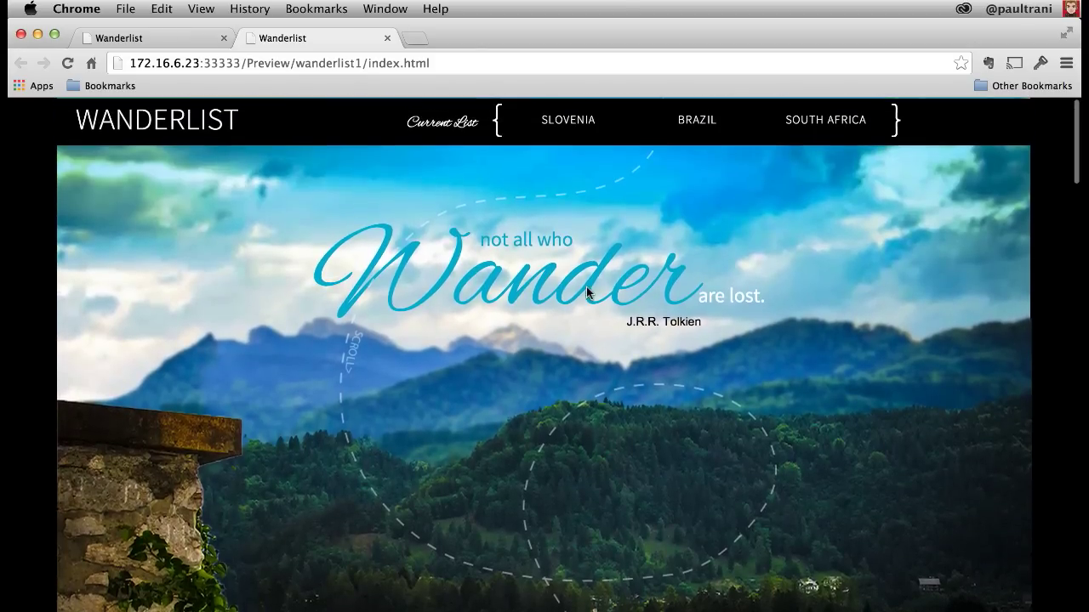
Back in Muse Design view, select the rock image frame and show its Scroll Effects settings.
click(37, 34)
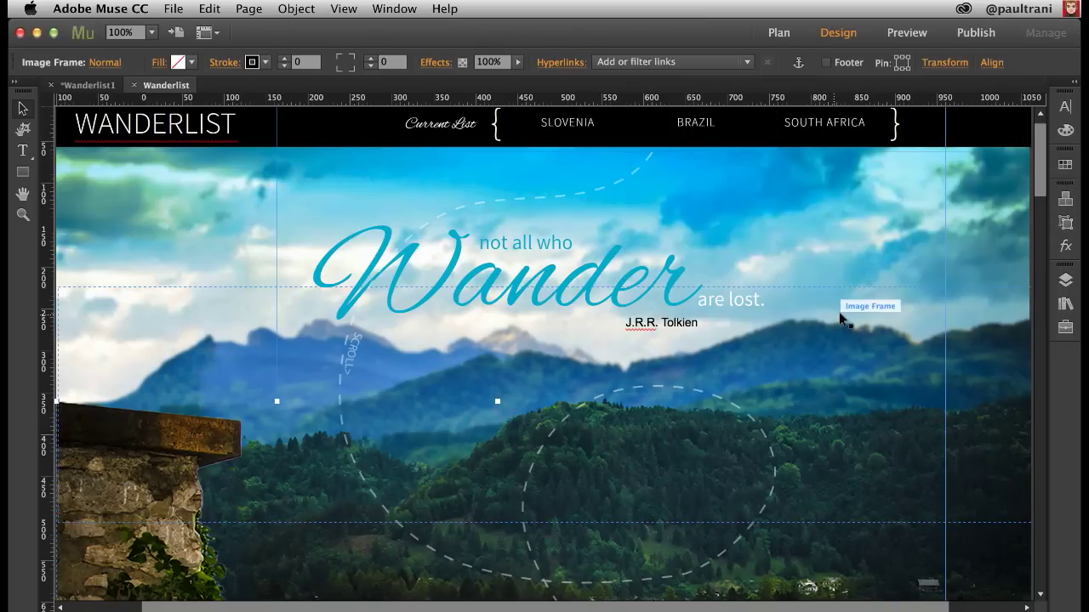
click(861, 461)
click(861, 461)
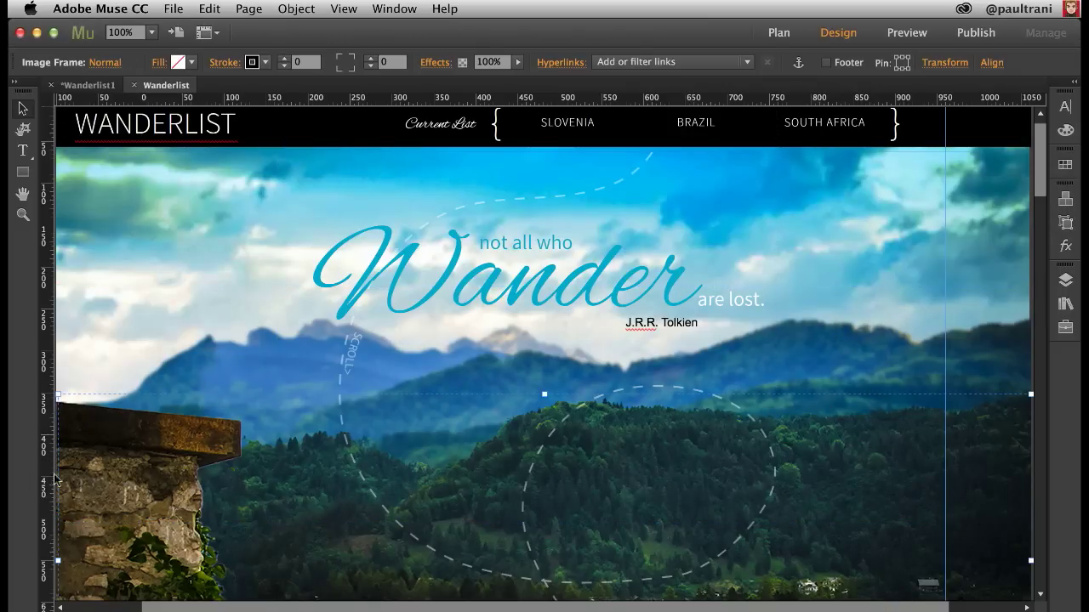
click(81, 478)
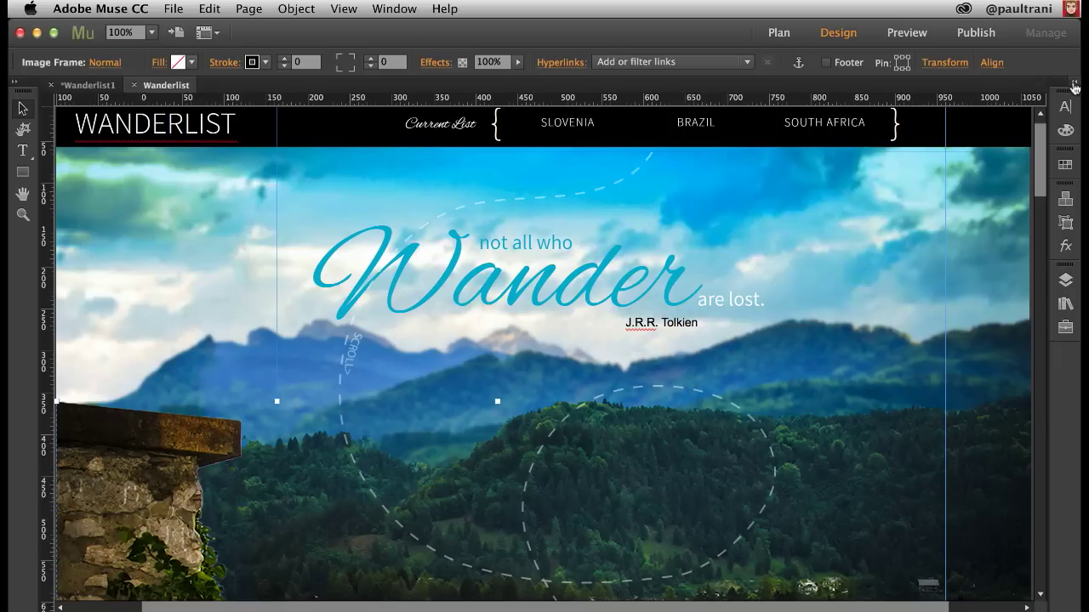
click(1074, 86)
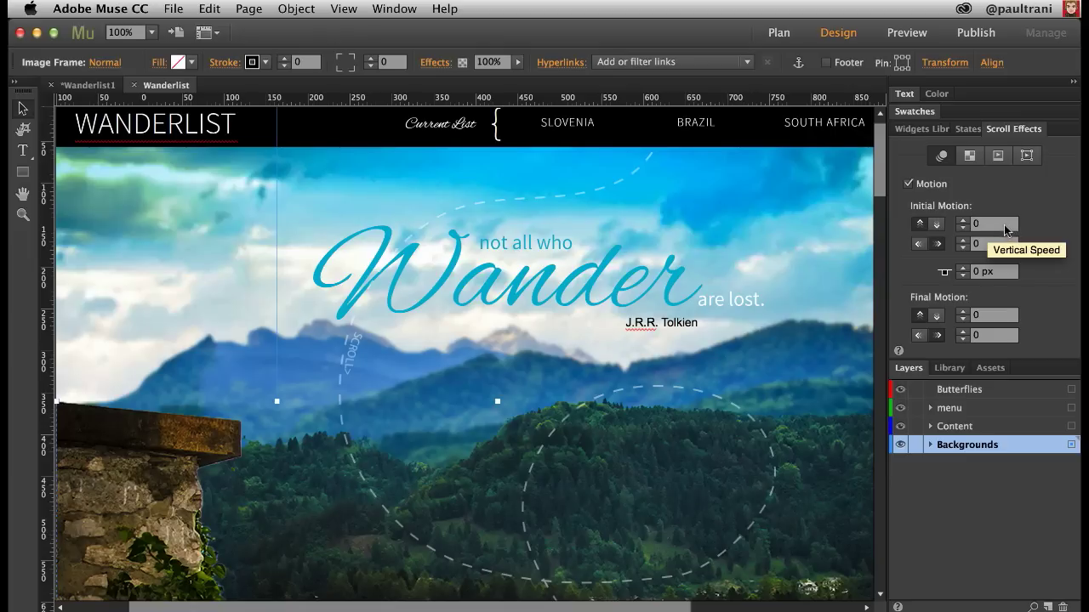
Set initial vertical speed 1, key position 400 px, final vertical speed 0.5, then preview in browser.
key(Tab)
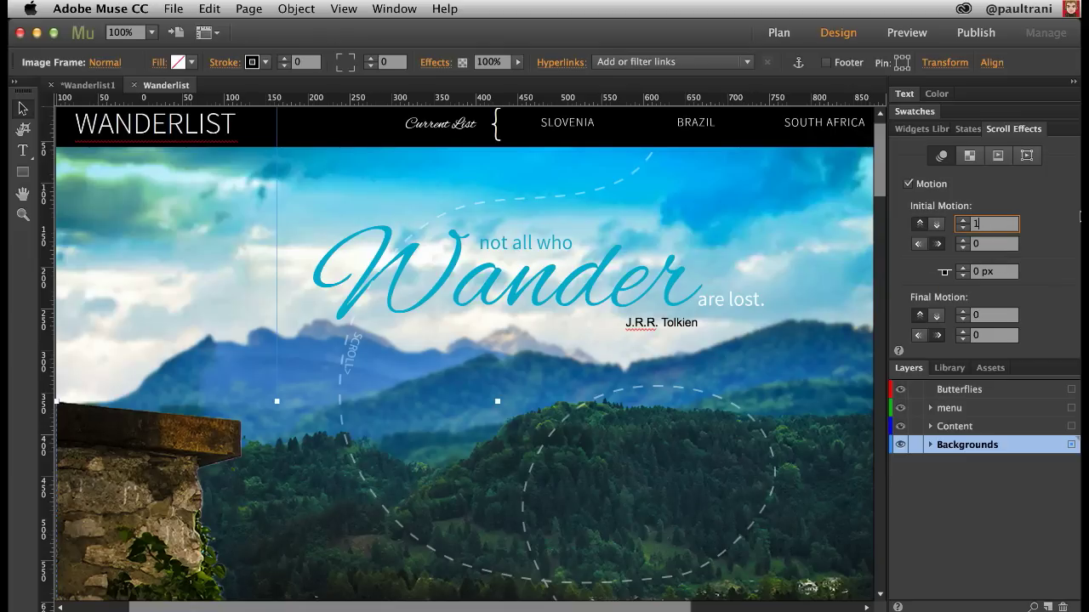
key(Return)
click(937, 246)
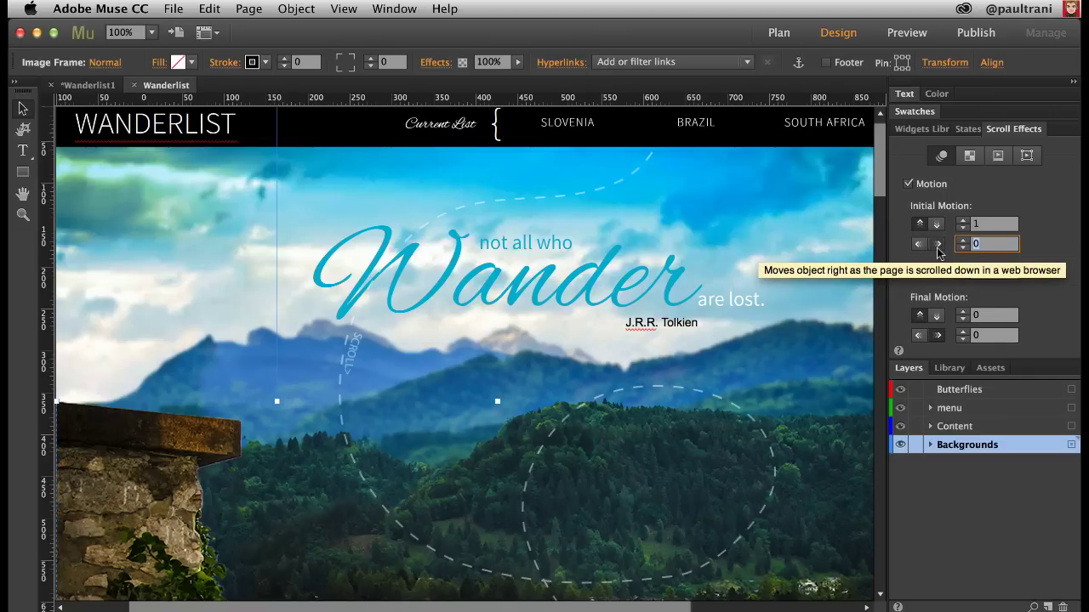
click(976, 224)
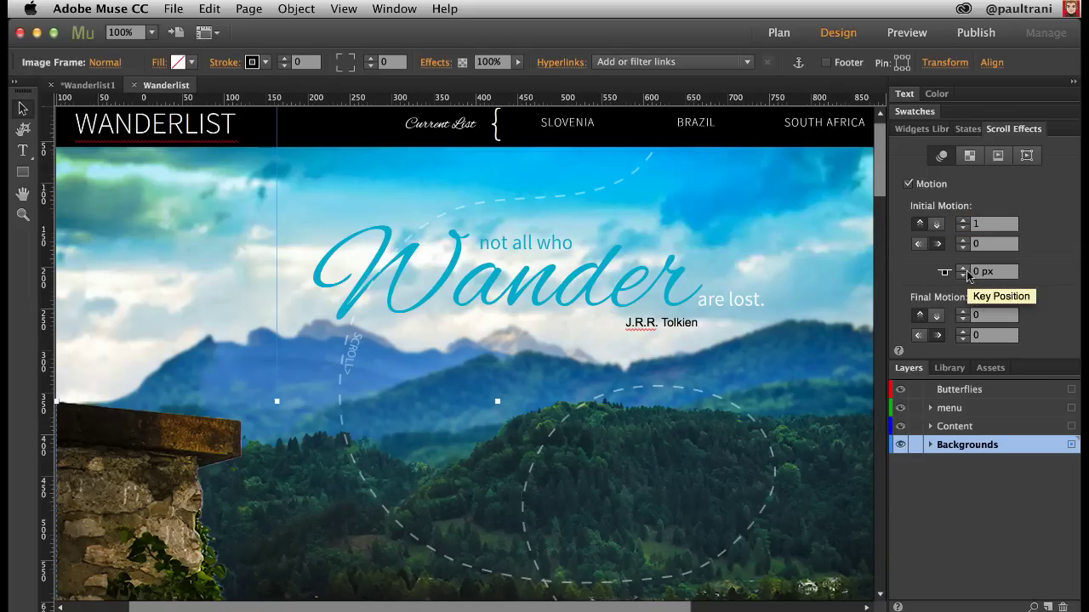
click(976, 272)
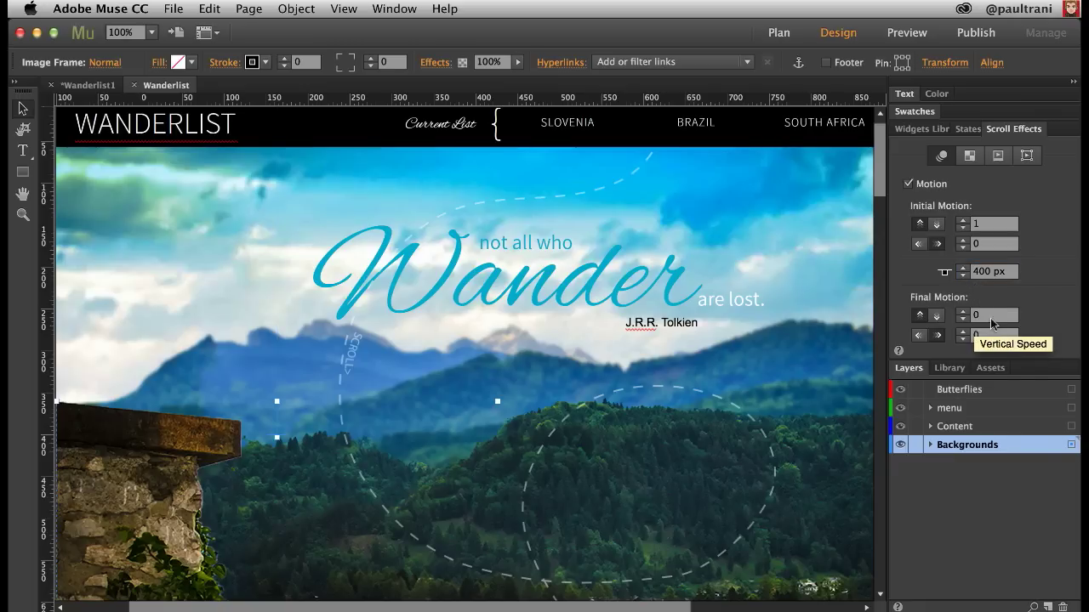
click(989, 316)
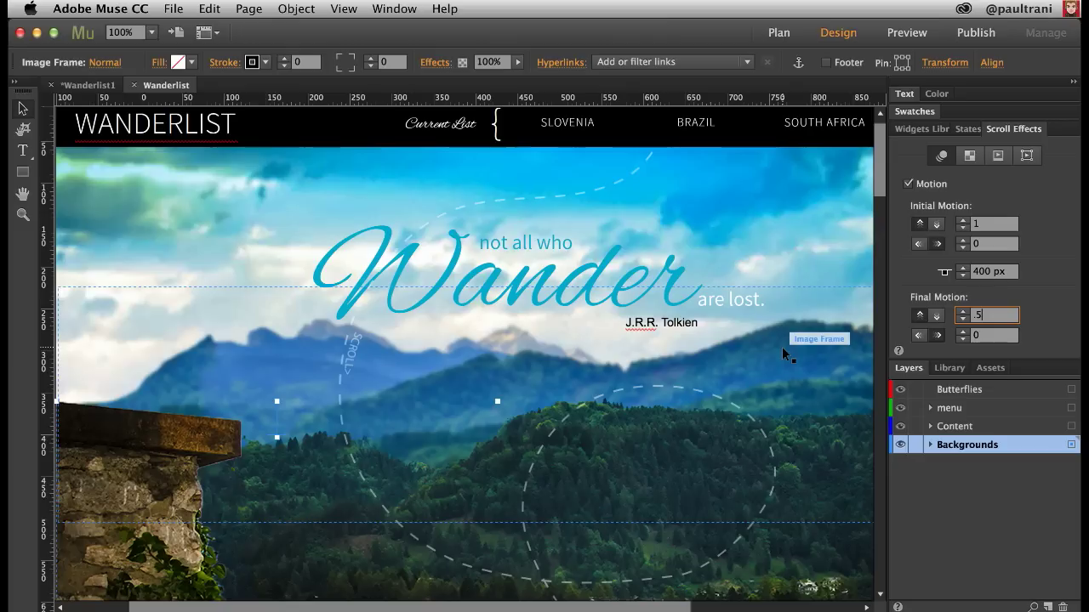
key(Return)
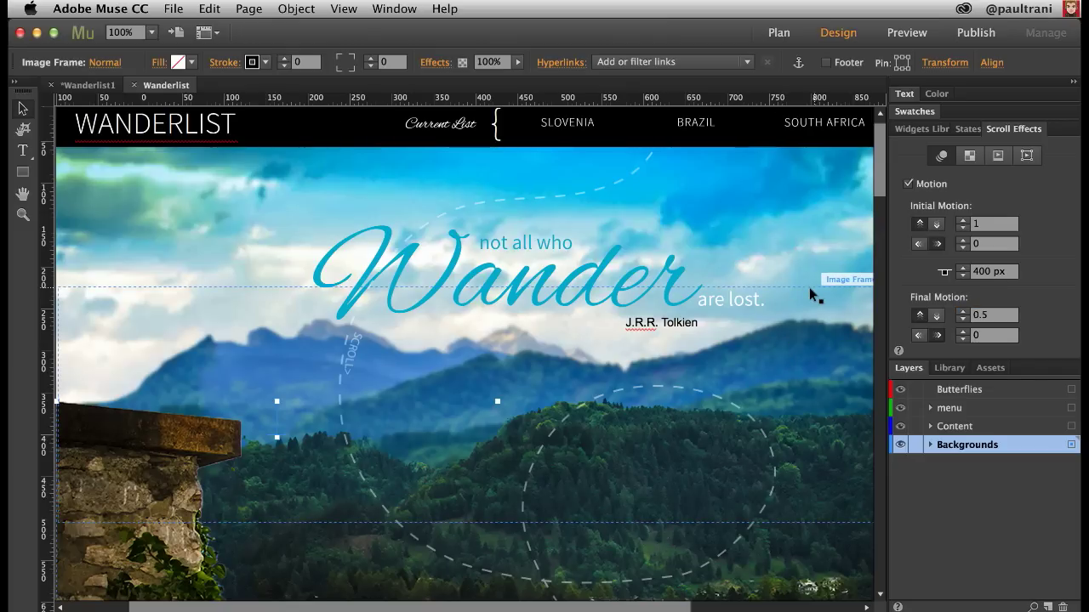
key(super+shift+e)
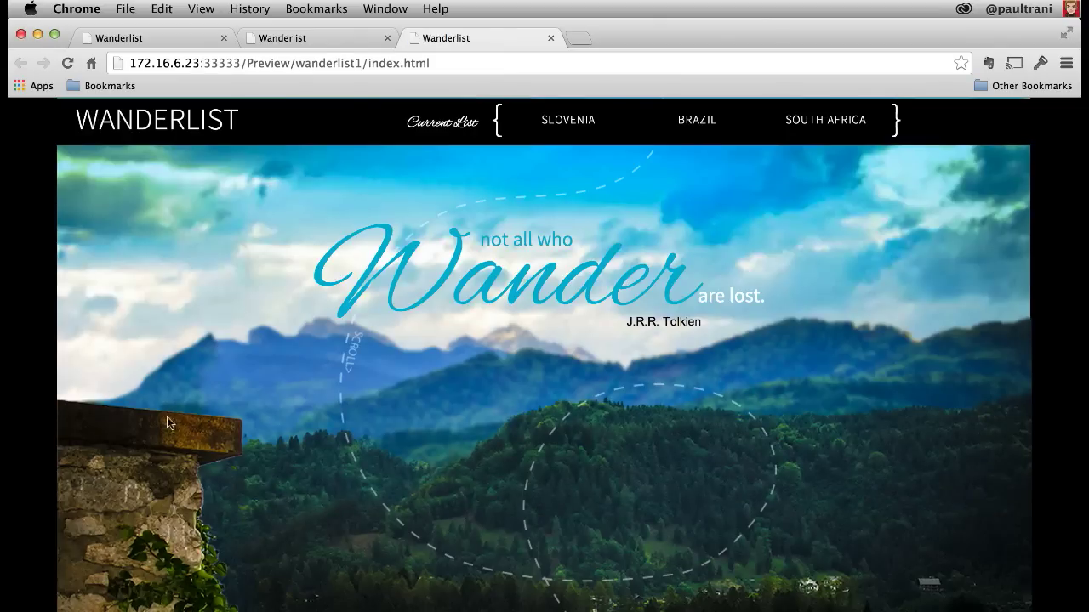
Scroll the preview back to the top, close the extra Wanderlist tab and hide Chrome.
scroll(159, 452, down, 5)
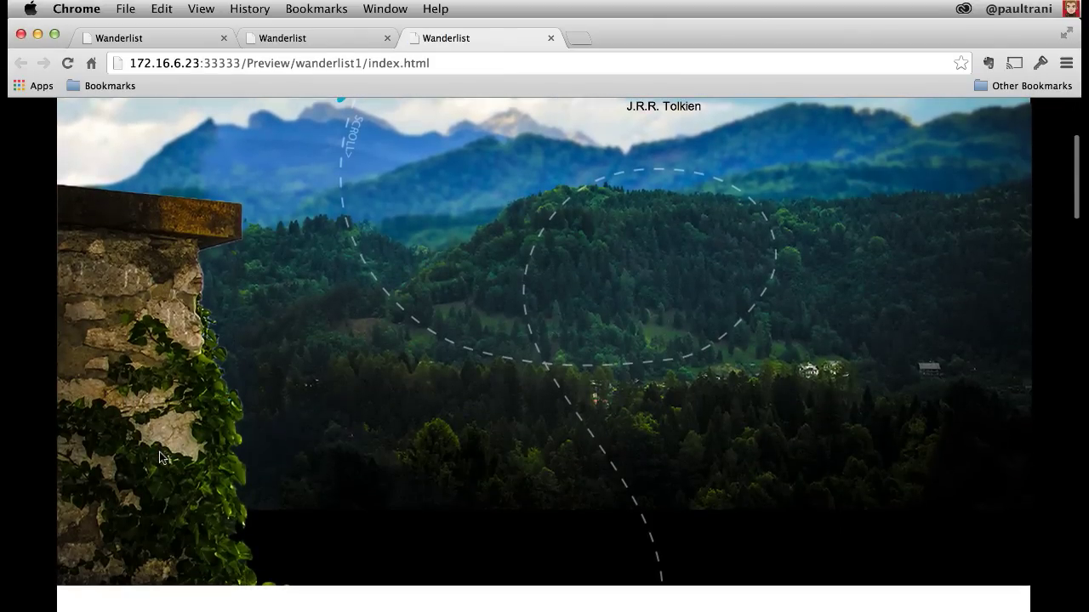
scroll(159, 457, down, 5)
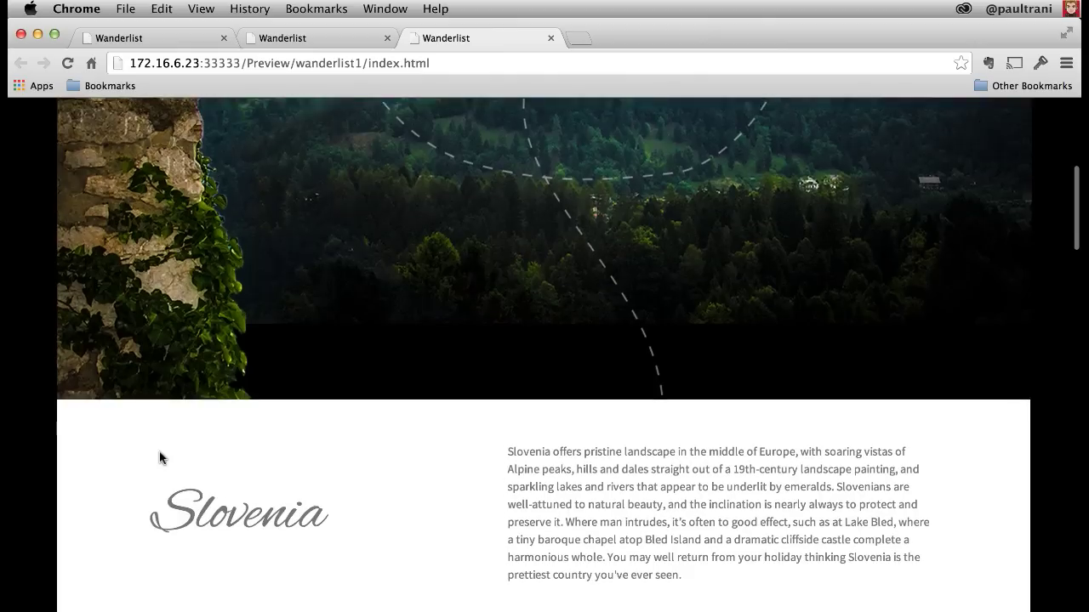
scroll(159, 458, down, 1)
scroll(159, 457, up, 2)
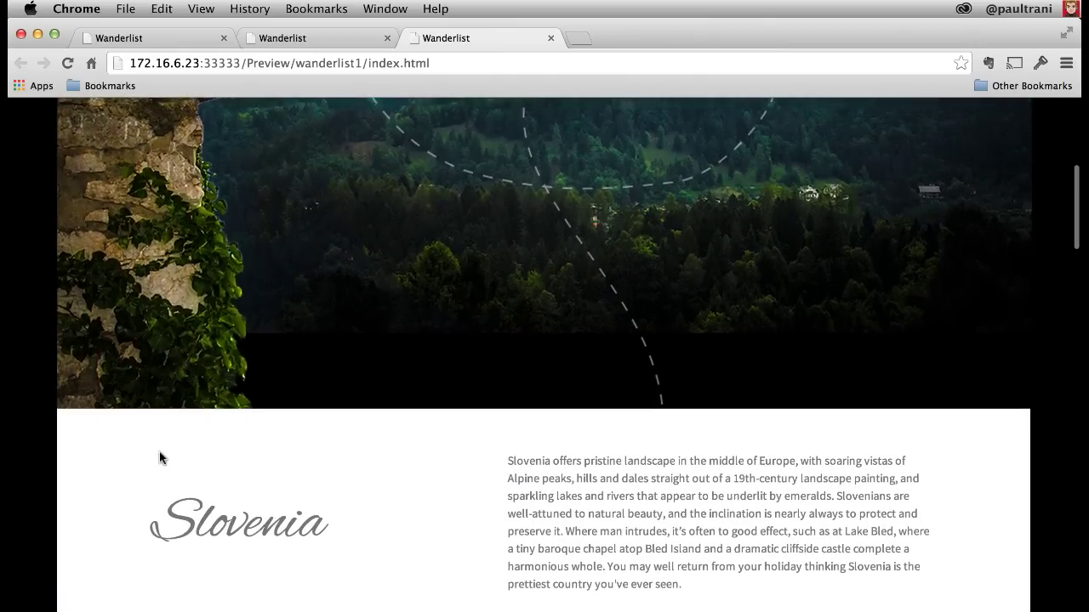
scroll(159, 458, up, 1)
scroll(160, 458, down, 2)
scroll(159, 458, up, 2)
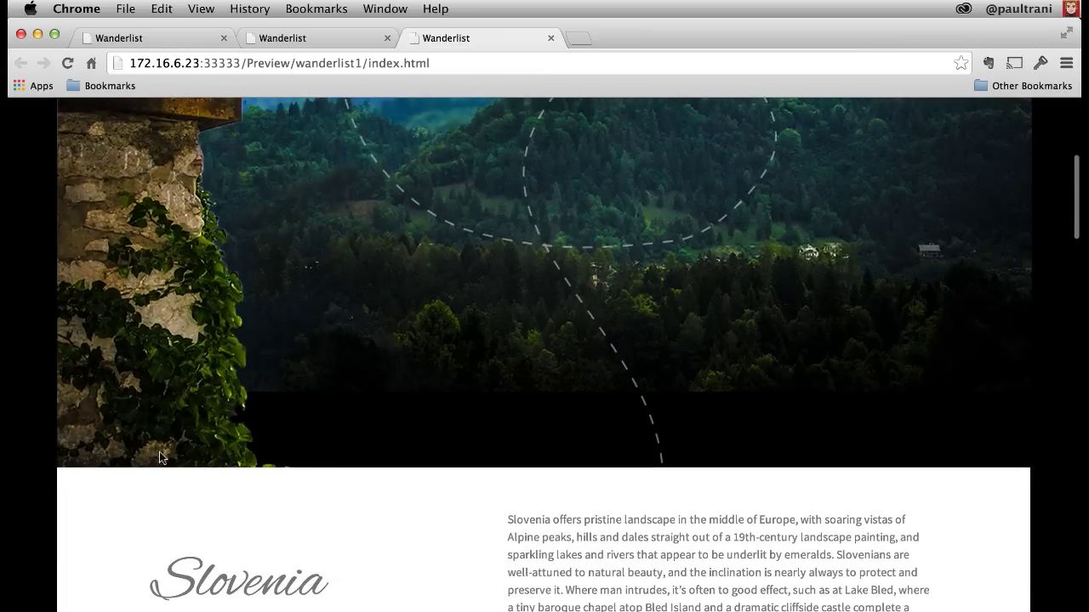
scroll(160, 458, up, 10)
click(551, 37)
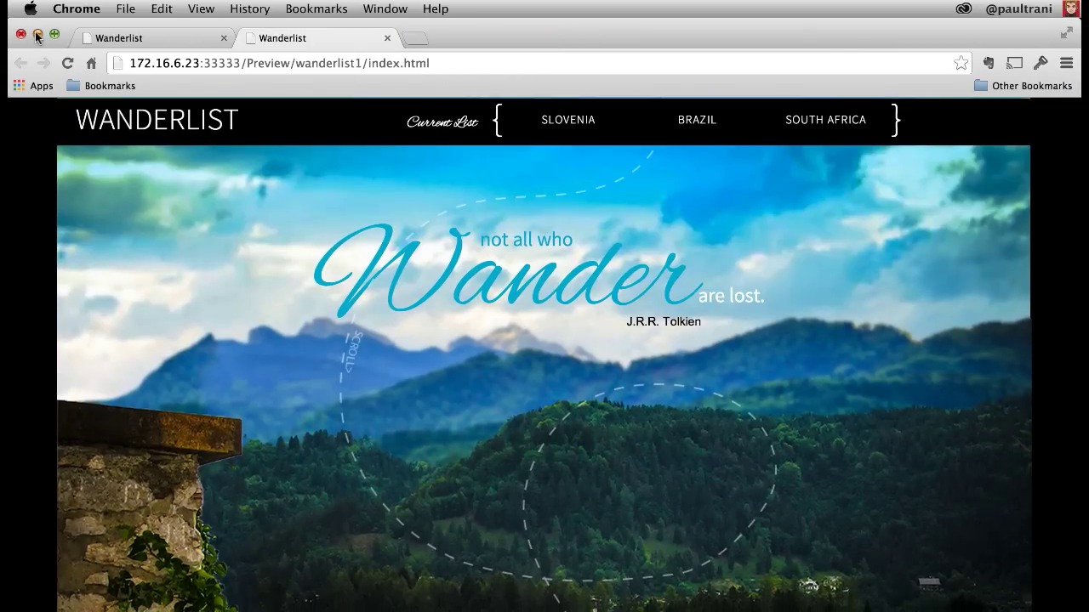
click(38, 35)
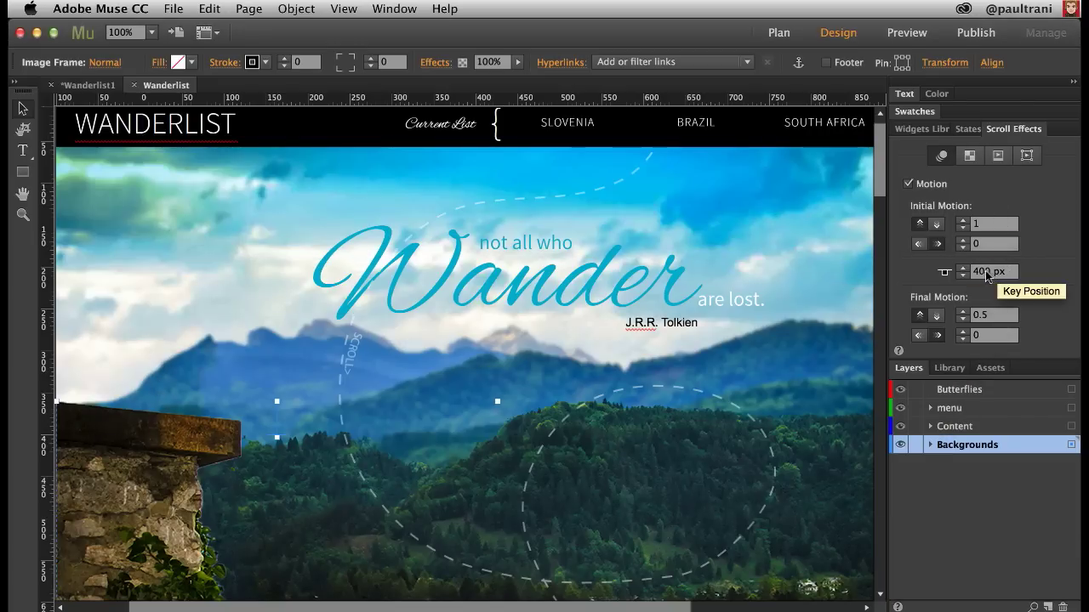
Change the rock image's key position to 0 px and its final vertical speed to 1.2.
text(0)
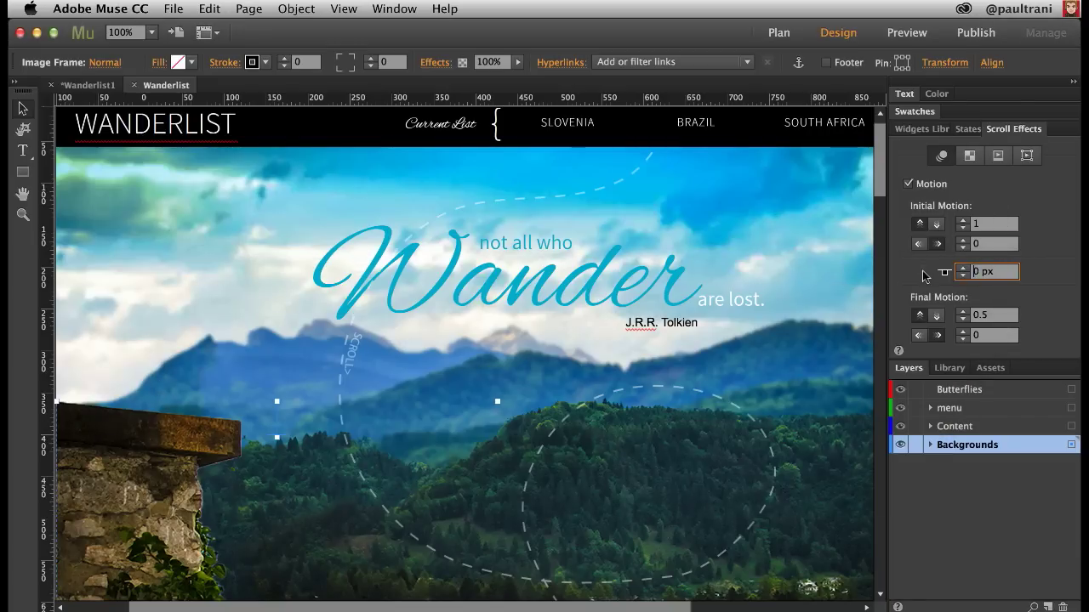
key(Return)
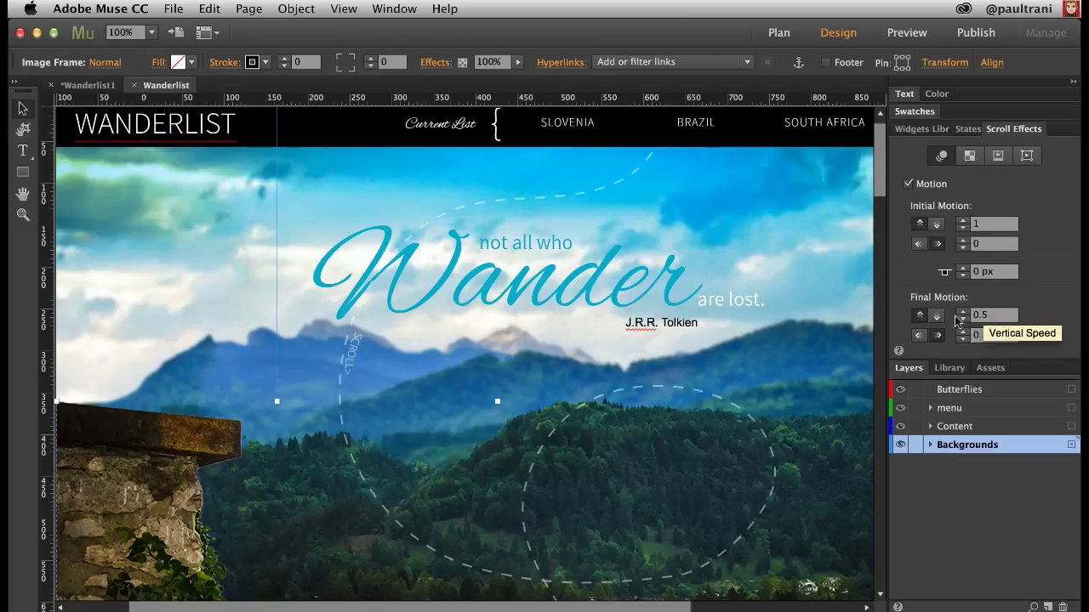
click(1002, 318)
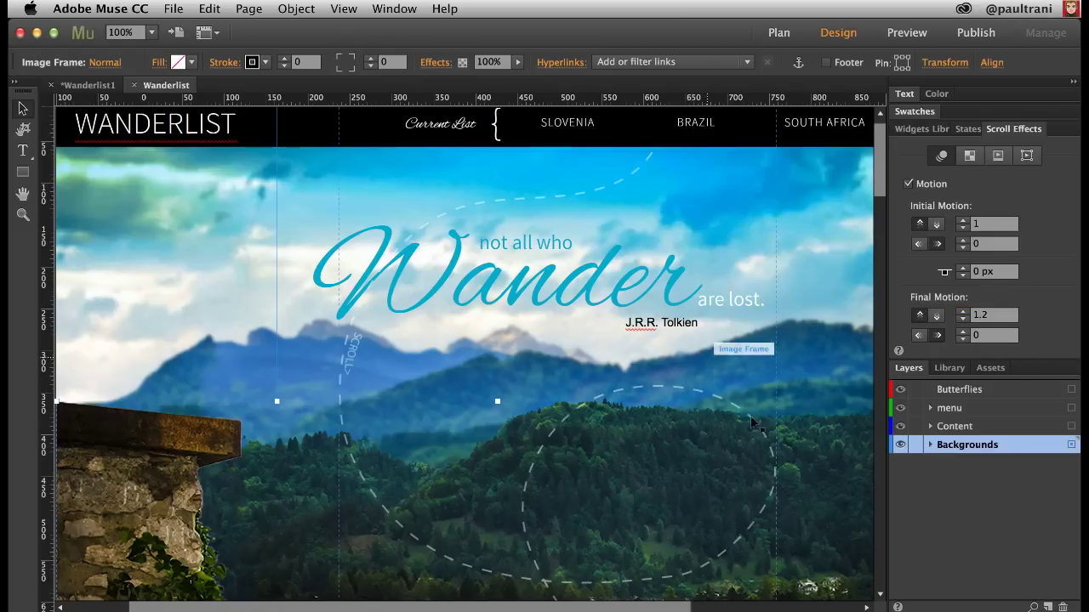
click(810, 449)
scroll(811, 449, up, 1)
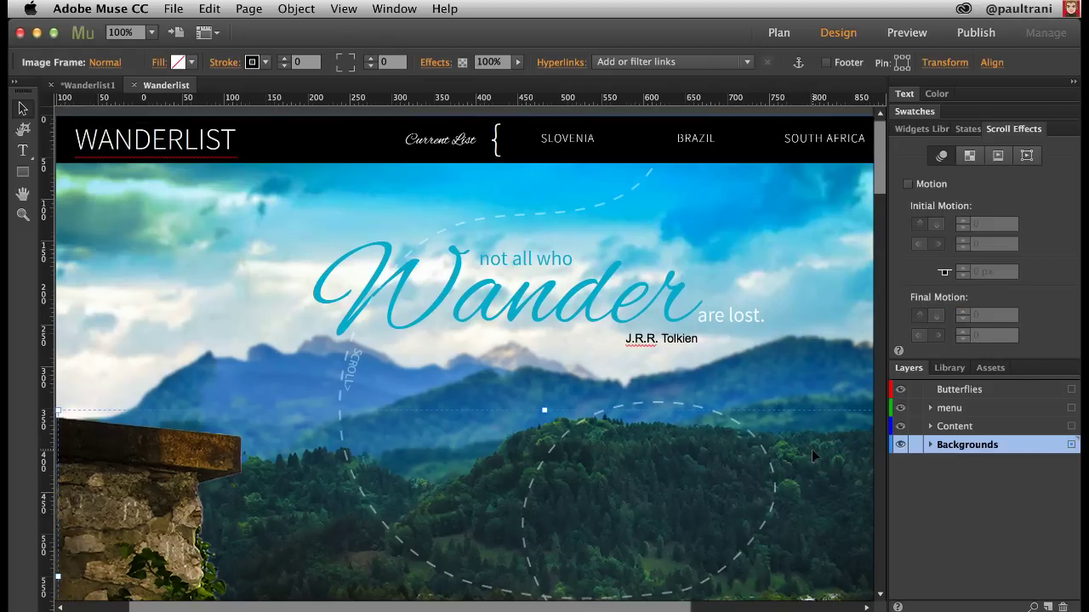
Enable Motion on each remaining background frame and set its final vertical speed, the last at 0.1.
scroll(812, 449, down, 2)
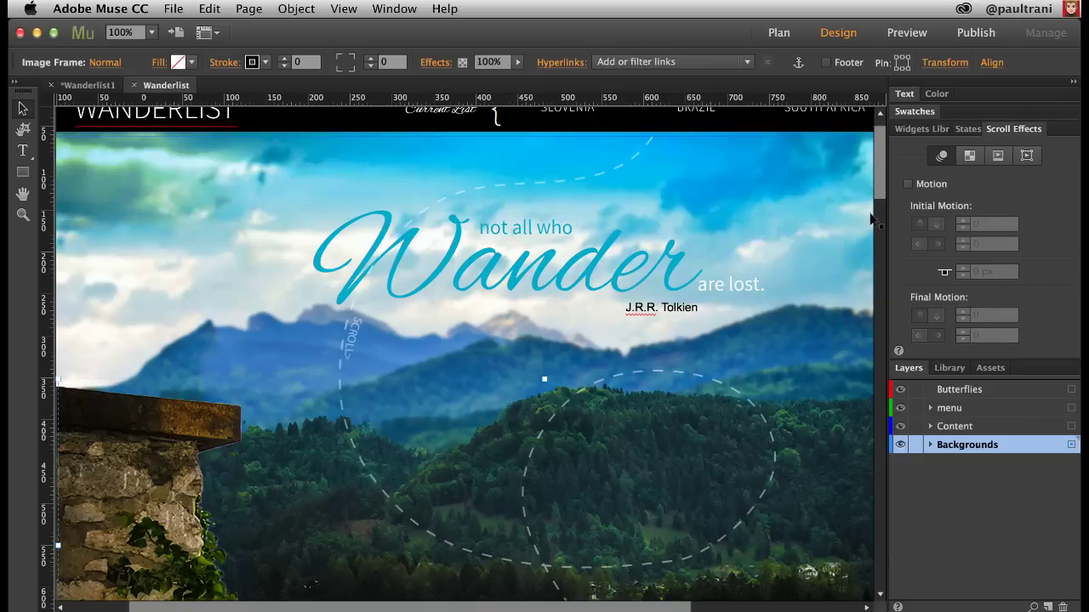
click(908, 184)
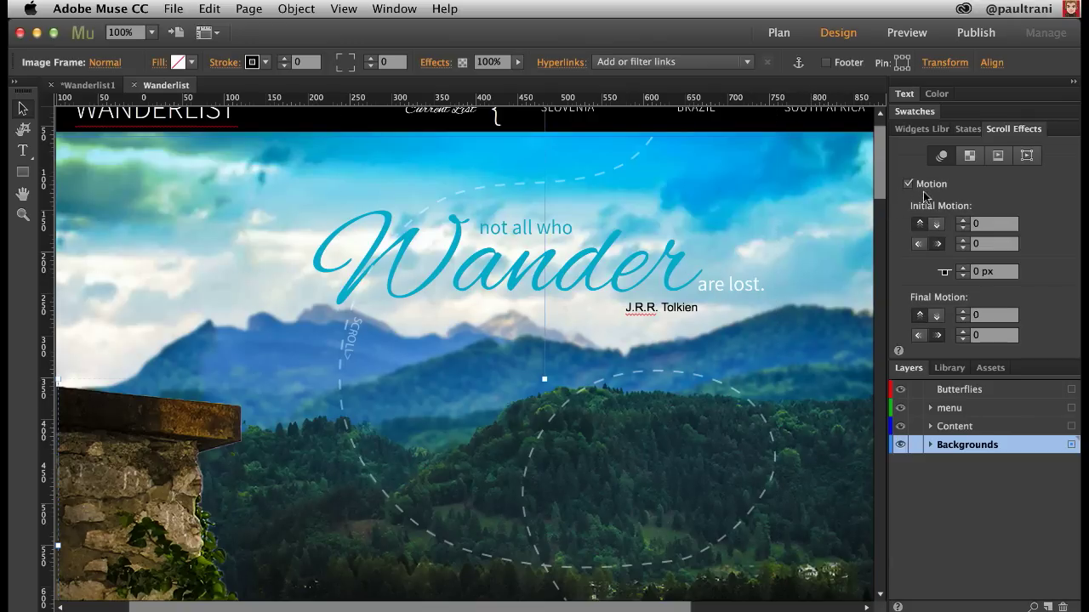
click(986, 315)
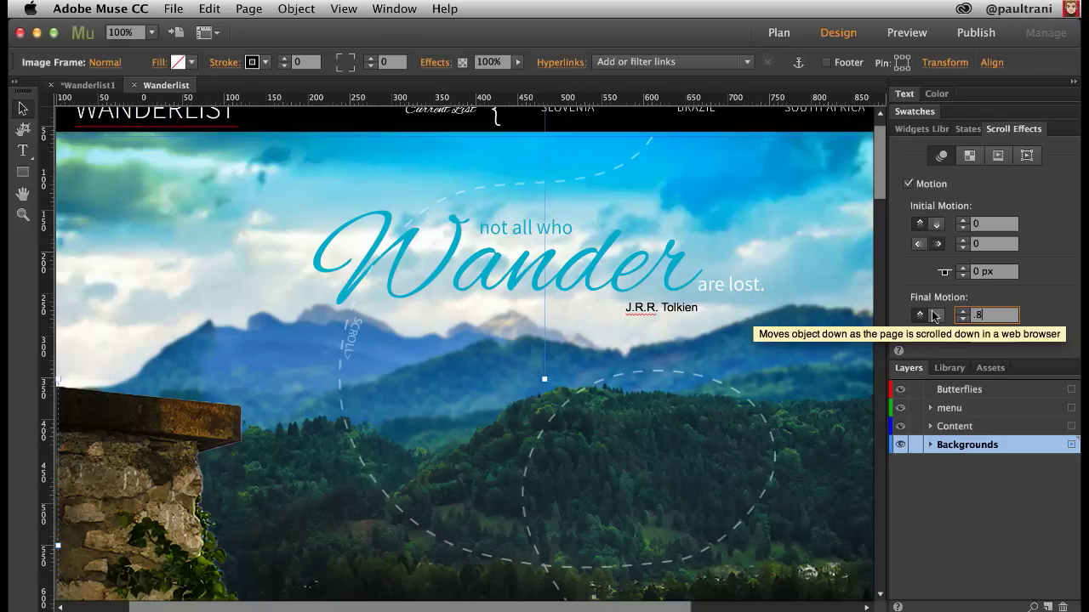
key(Return)
click(814, 341)
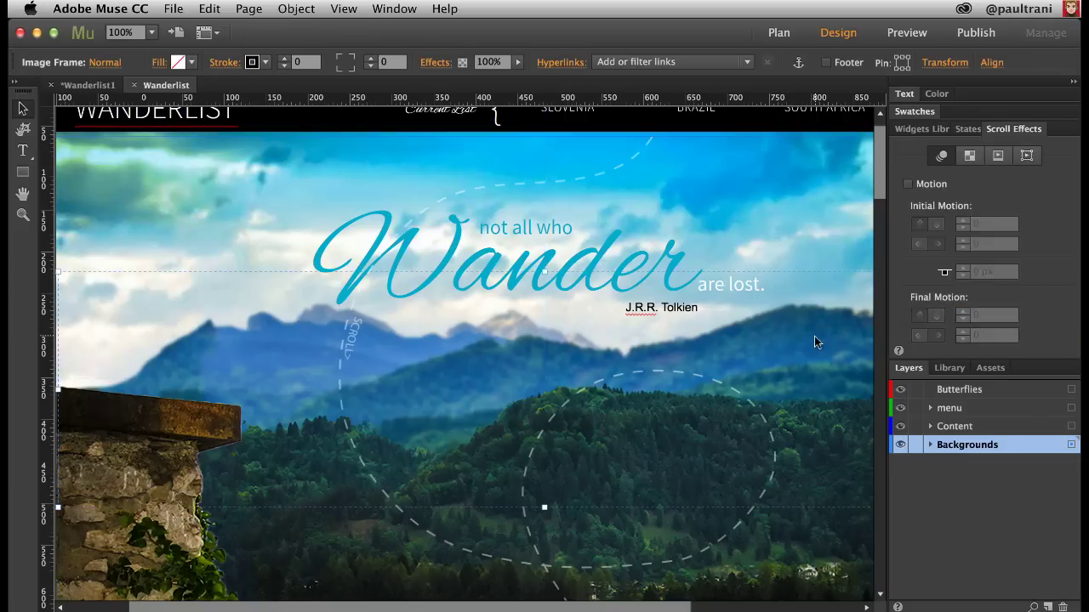
click(908, 185)
click(986, 315)
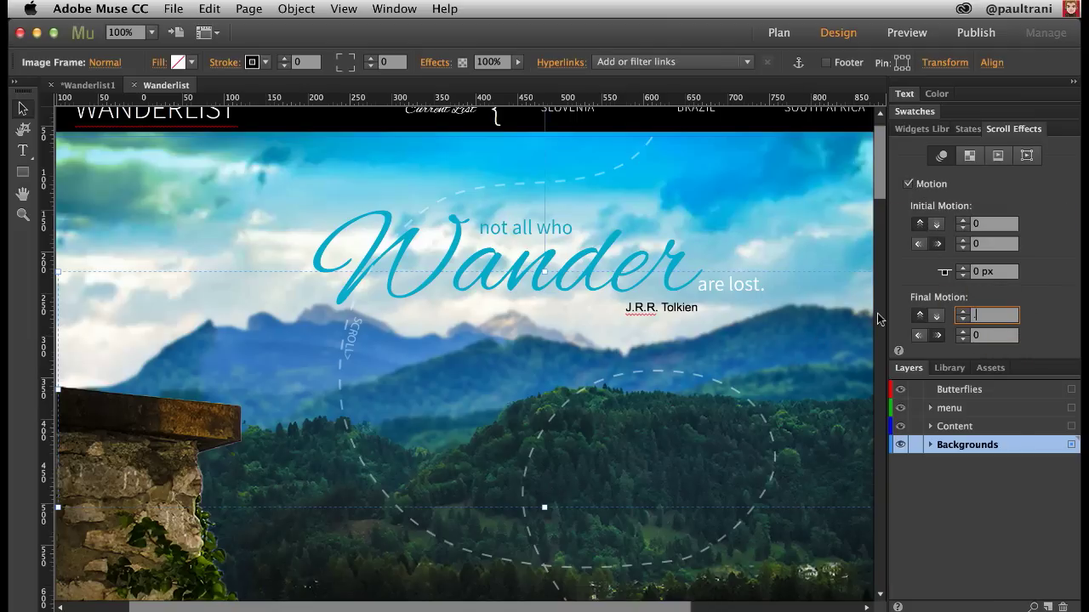
click(774, 196)
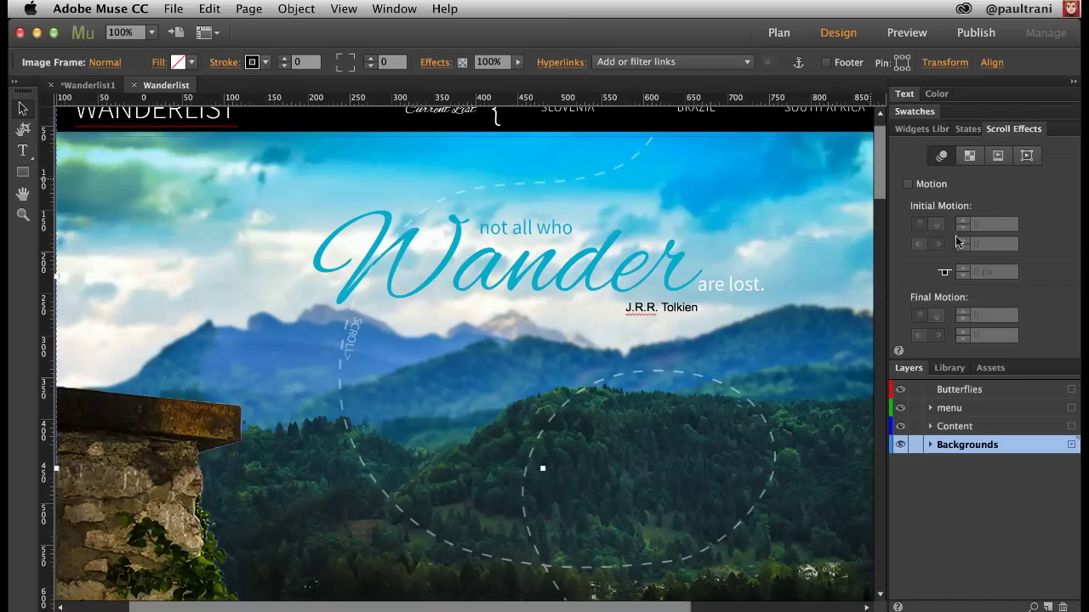
click(907, 185)
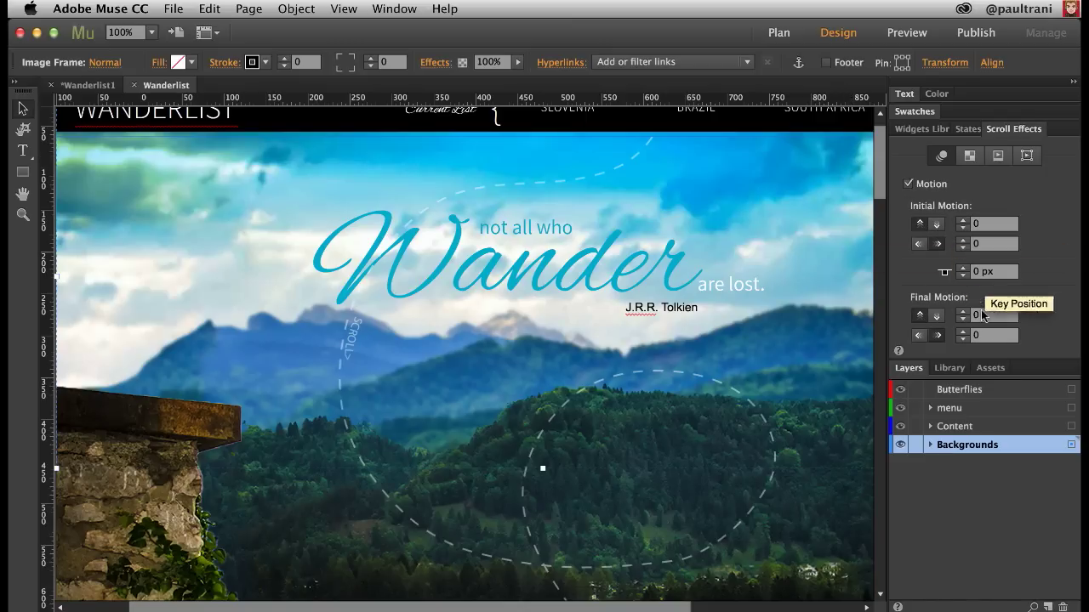
click(983, 314)
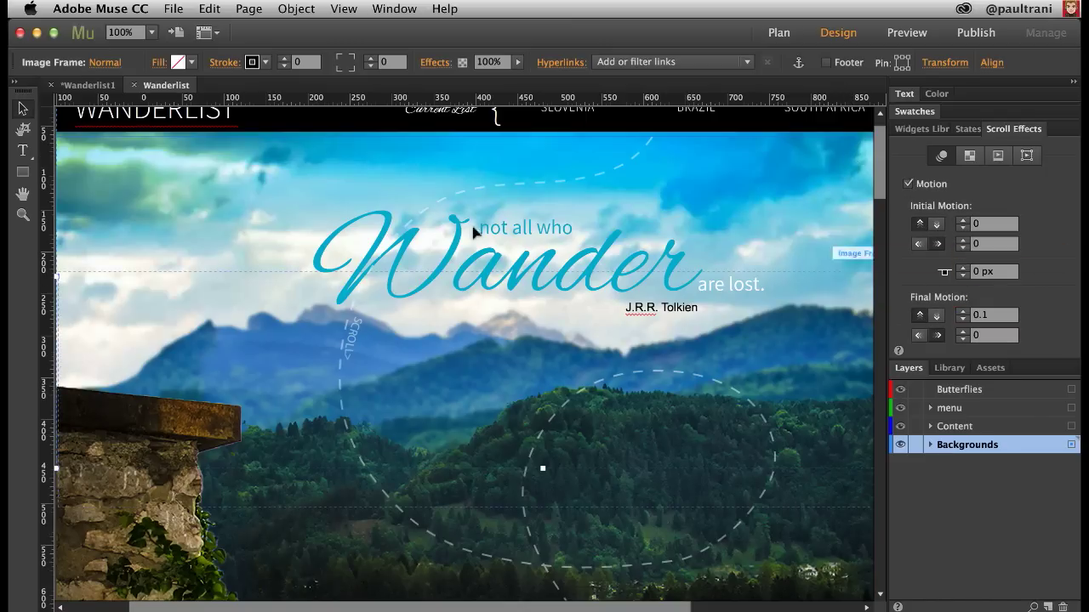
click(429, 266)
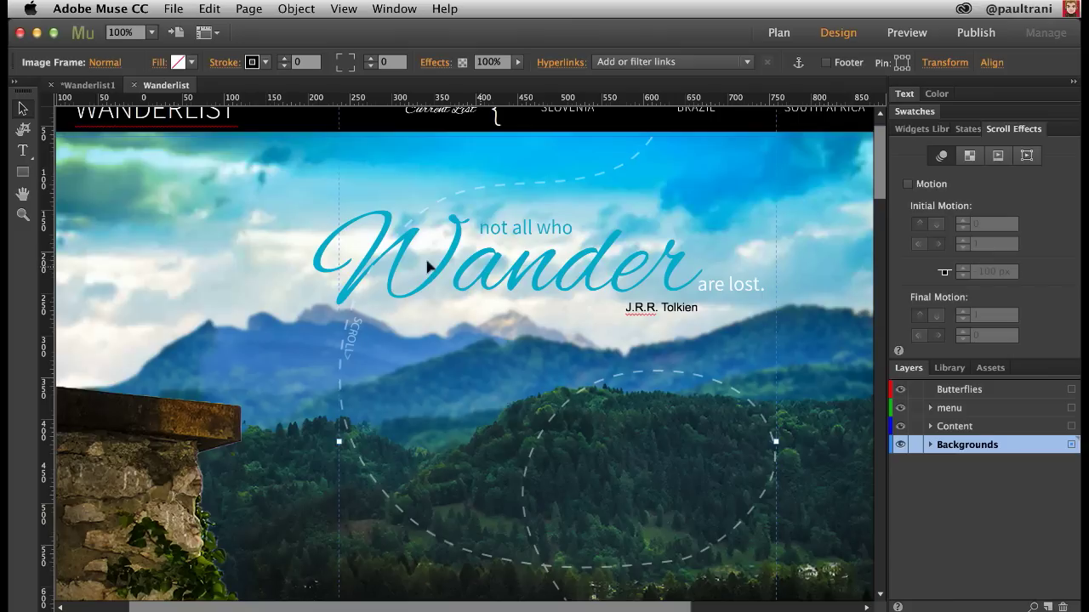
Select the Wander quote group and WANDERLIST header, save the site, and preview it in Chrome.
click(318, 268)
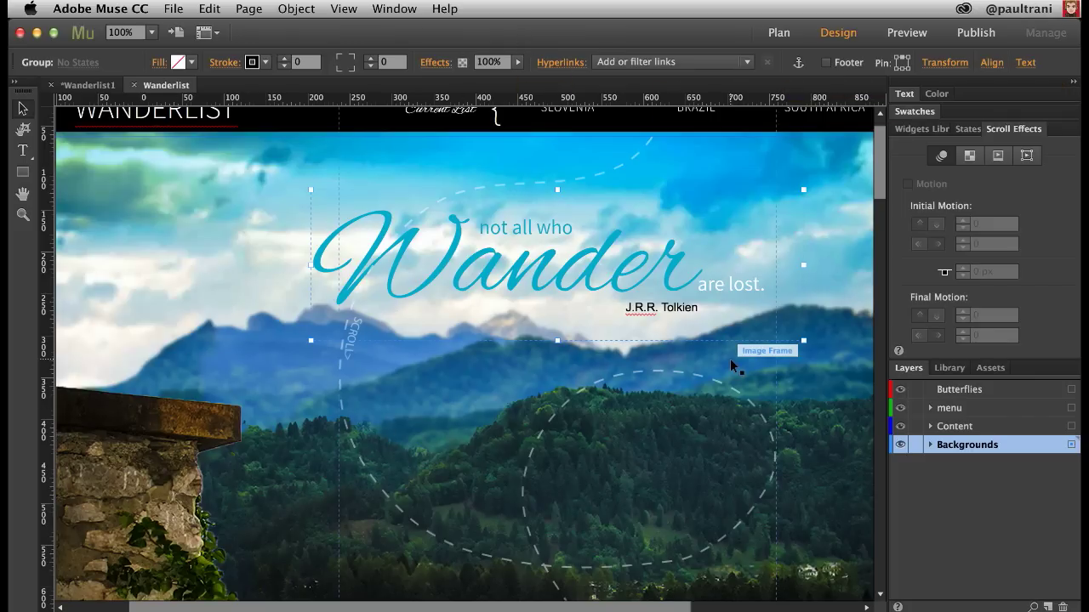
scroll(247, 211, up, 1)
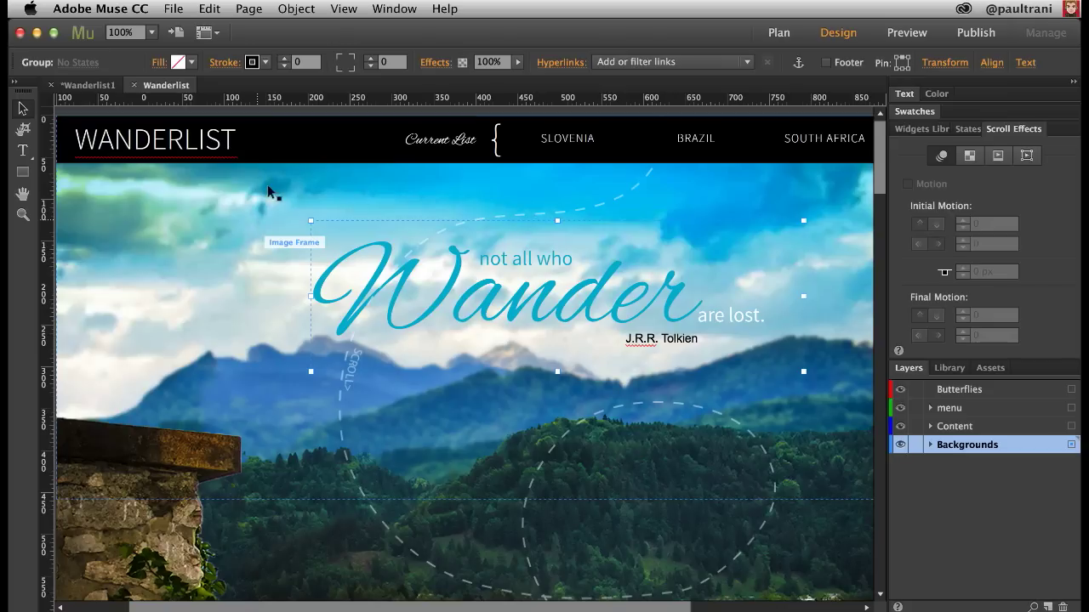
click(281, 150)
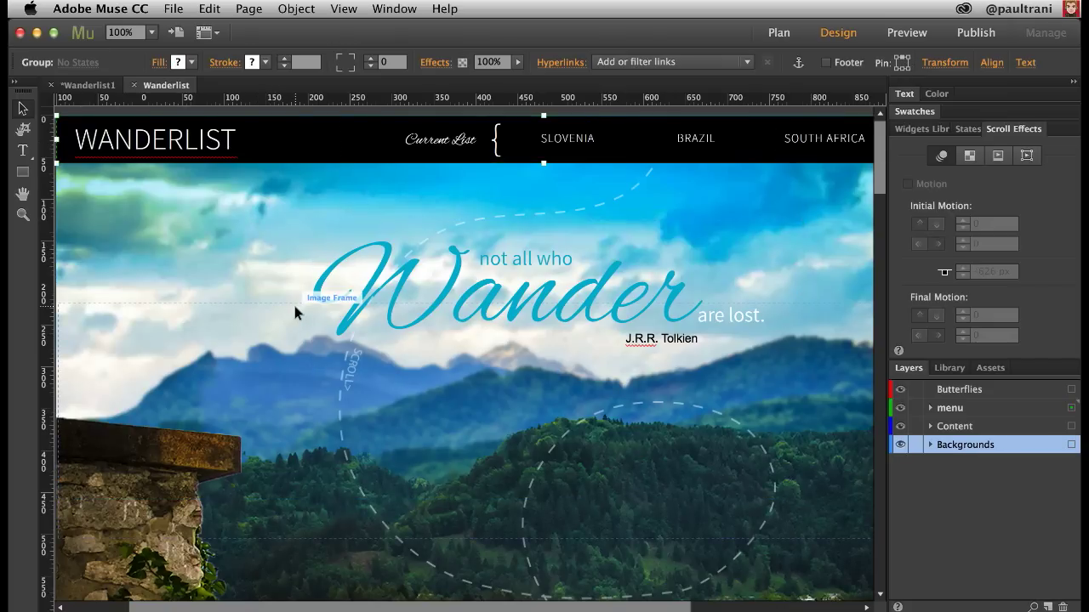
key(super+s)
key(super+alt+e)
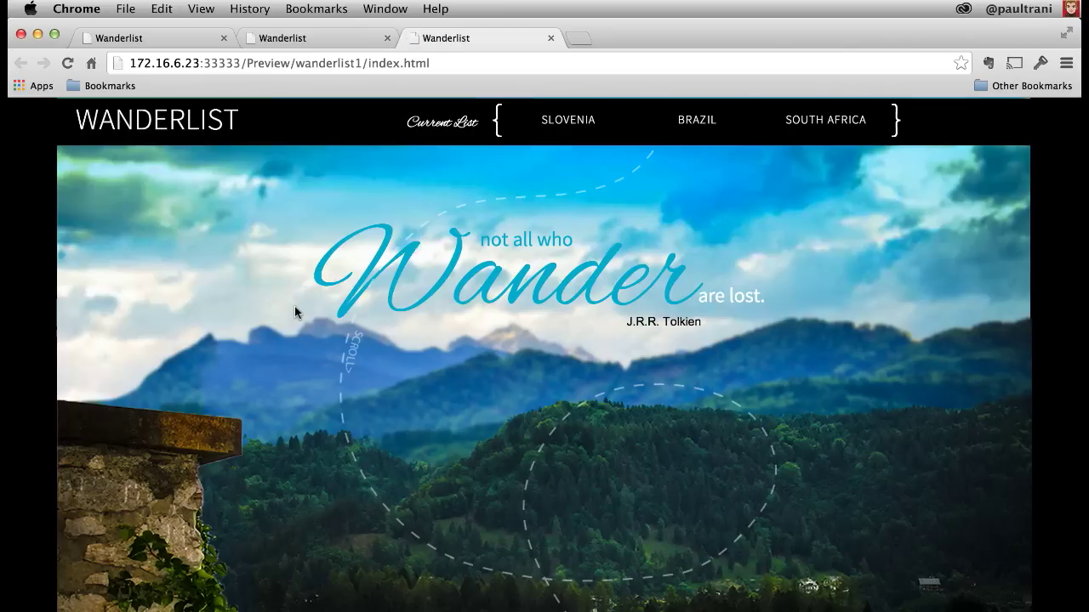
Scroll the new preview, then switch to the original wanderlist/index.html tab.
scroll(270, 226, down, 3)
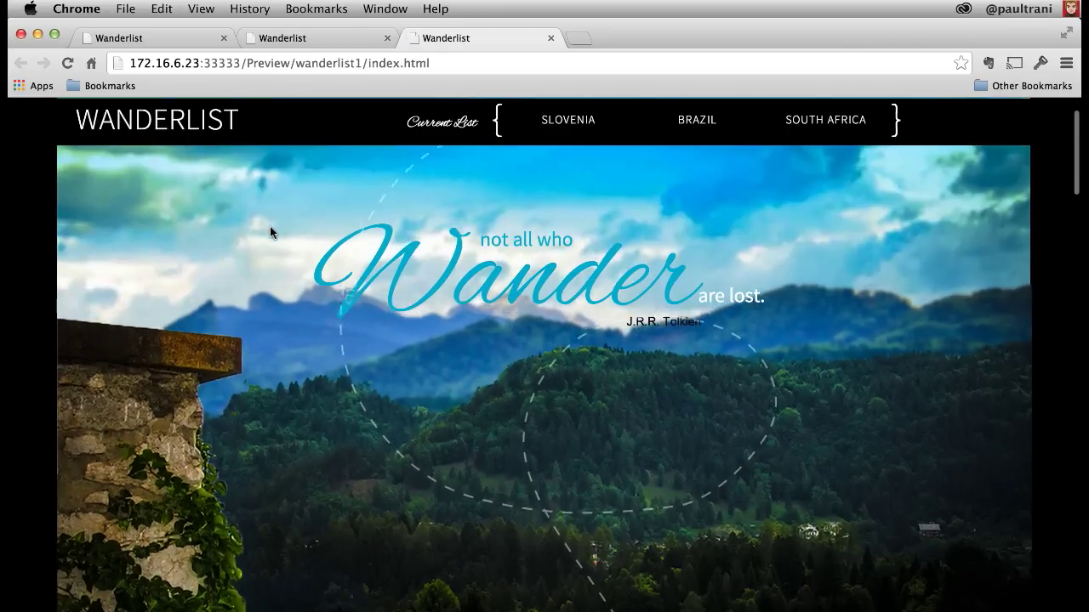
scroll(270, 226, down, 2)
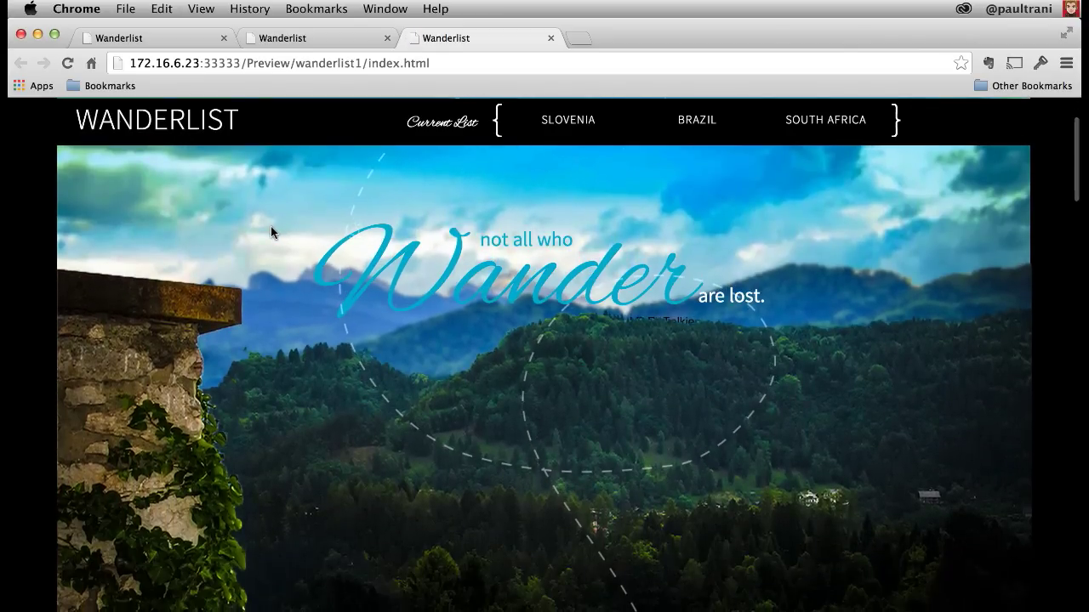
scroll(270, 226, down, 2)
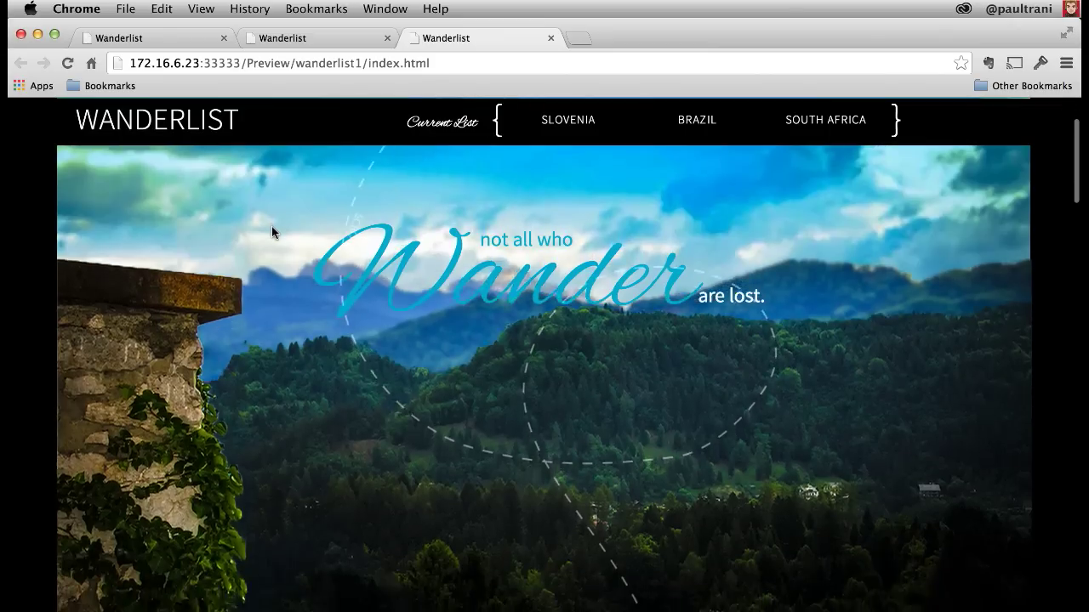
scroll(271, 227, down, 2)
scroll(271, 227, up, 10)
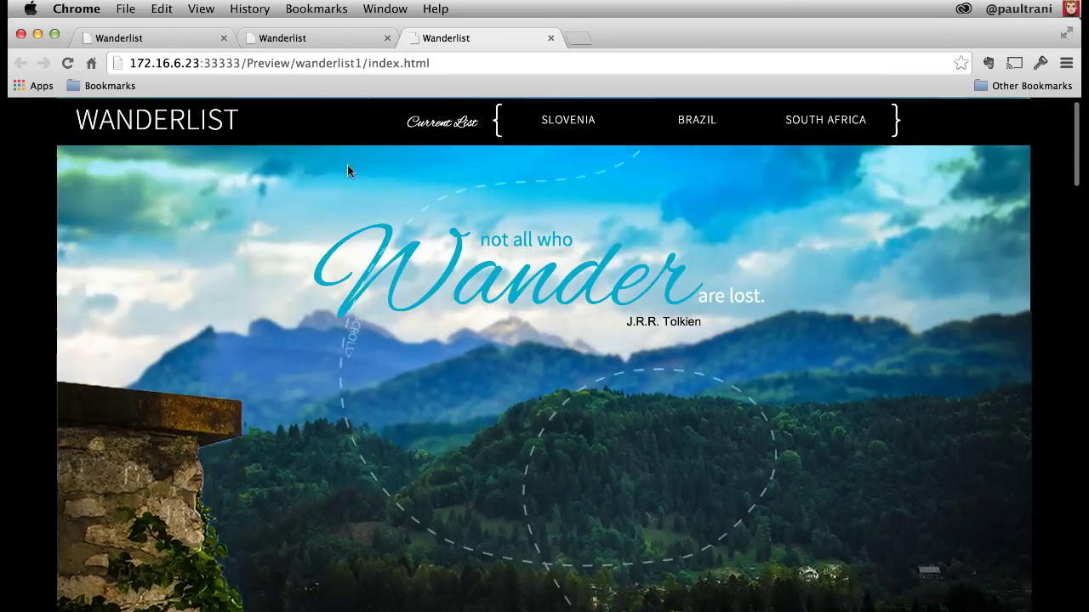
scroll(746, 229, down, 5)
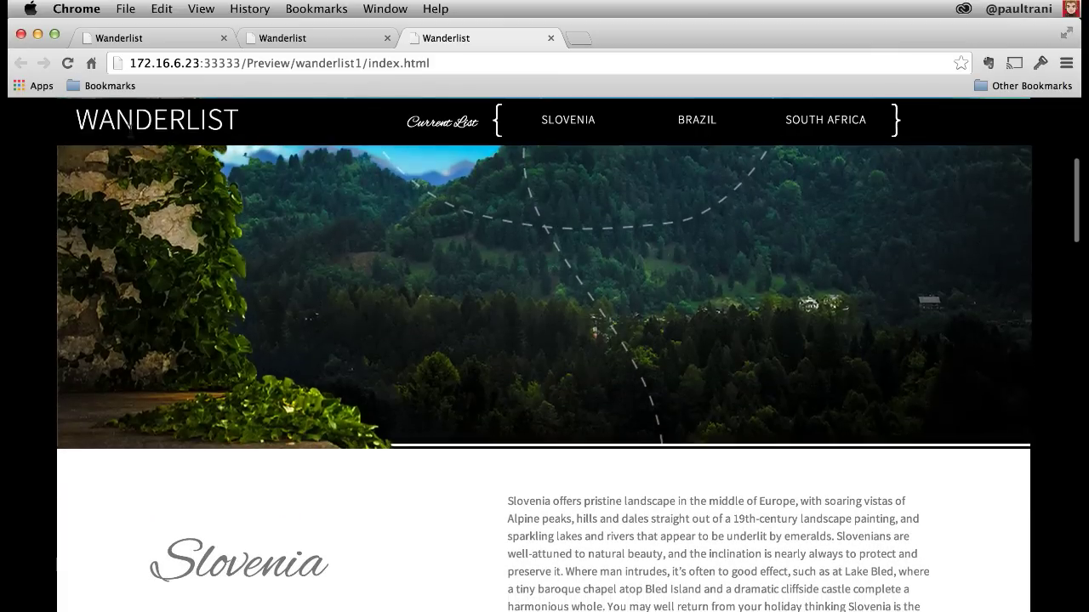
click(123, 37)
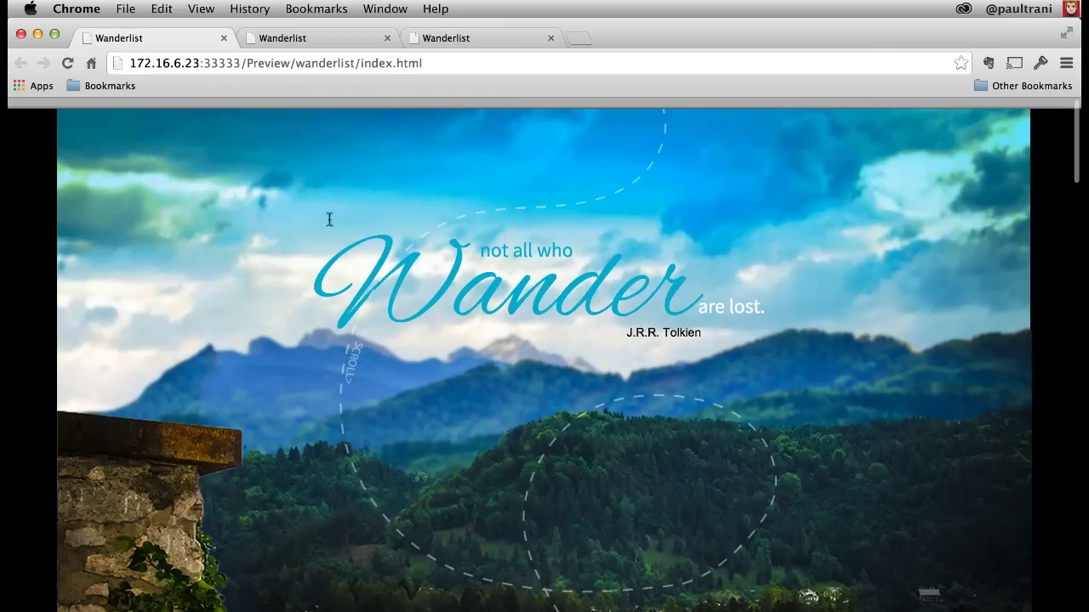
Scroll down the wanderlist/index.html preview past the pinned menu to the Brazil and South Africa sections.
scroll(252, 231, down, 2)
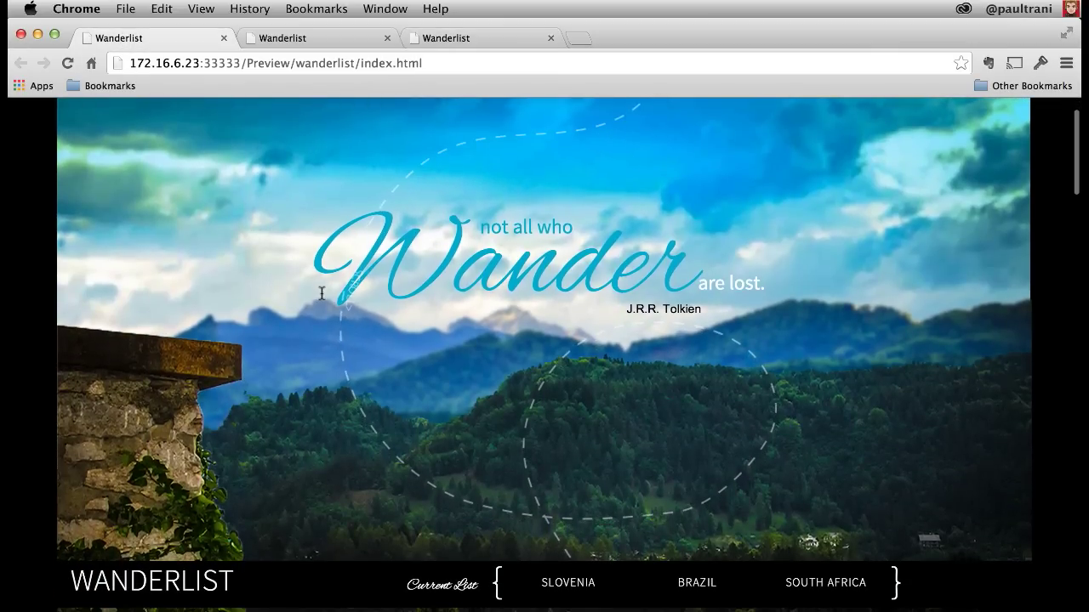
scroll(320, 294, down, 3)
scroll(322, 295, down, 3)
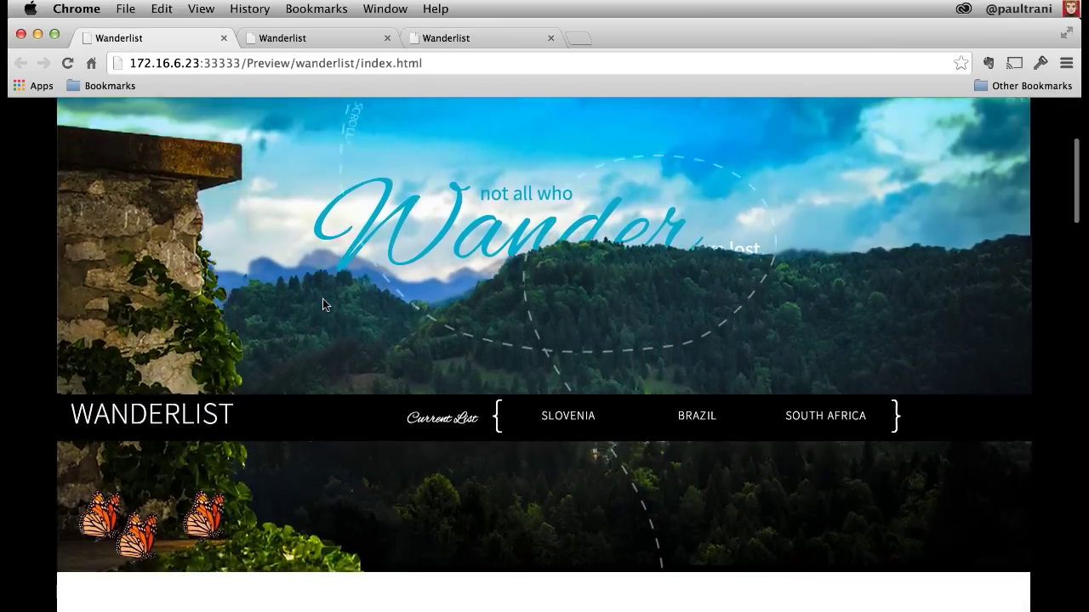
scroll(264, 383, down, 1)
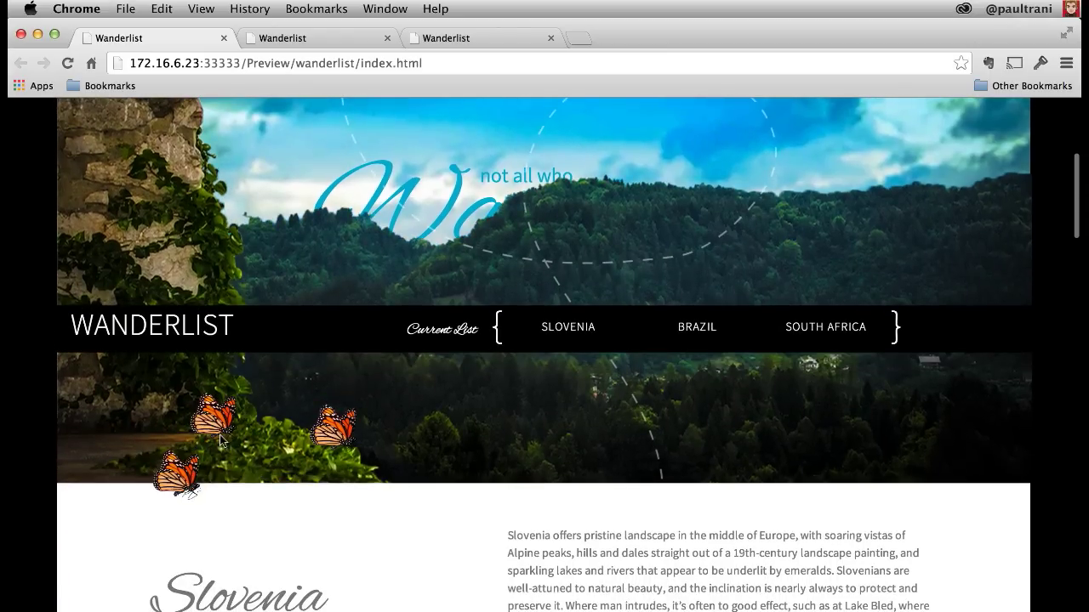
drag(1077, 210, 1078, 370)
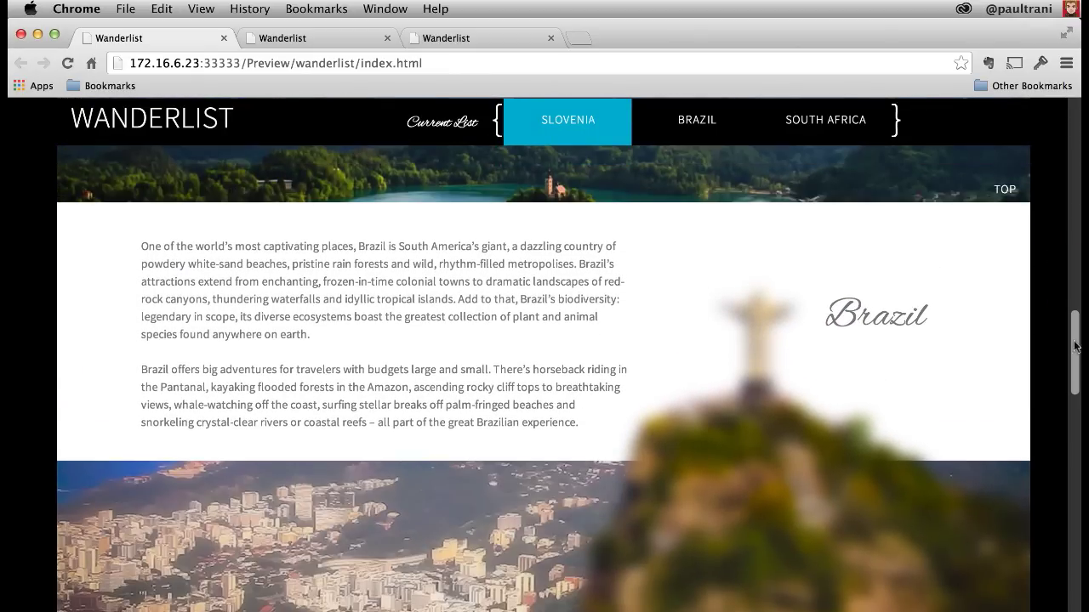
drag(1076, 346, 1078, 492)
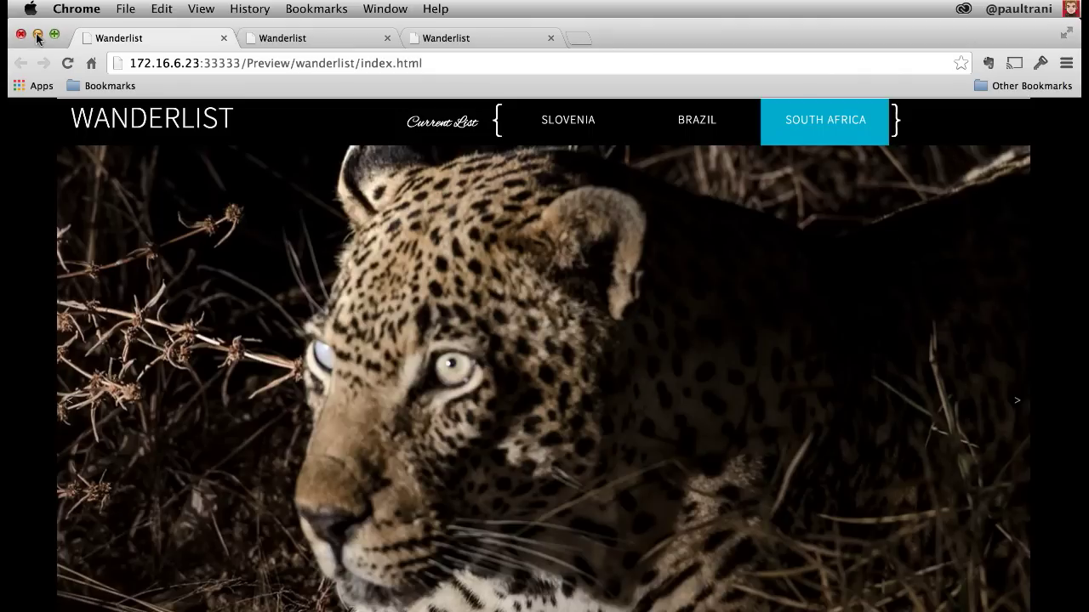
Select the quote image, turn on its Opacity scroll effect and set the top opacity to 100%.
click(37, 38)
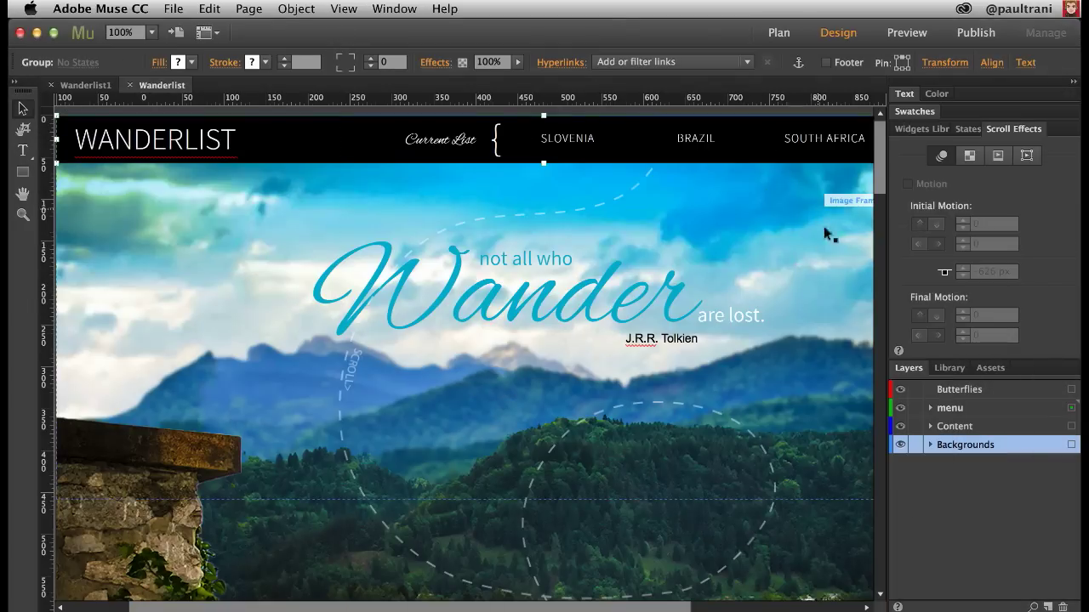
click(967, 158)
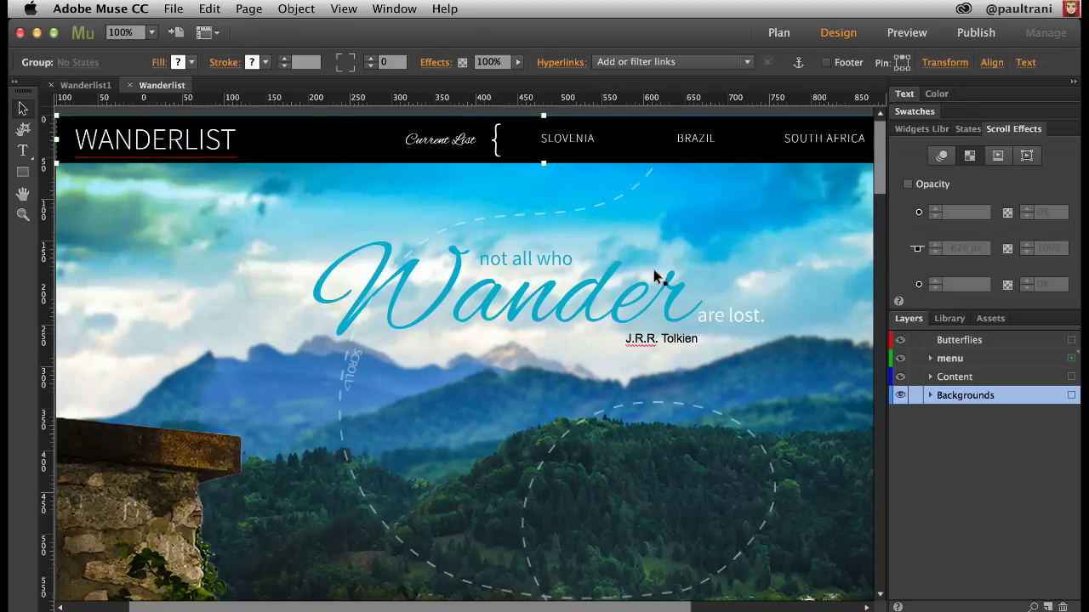
click(621, 285)
click(907, 185)
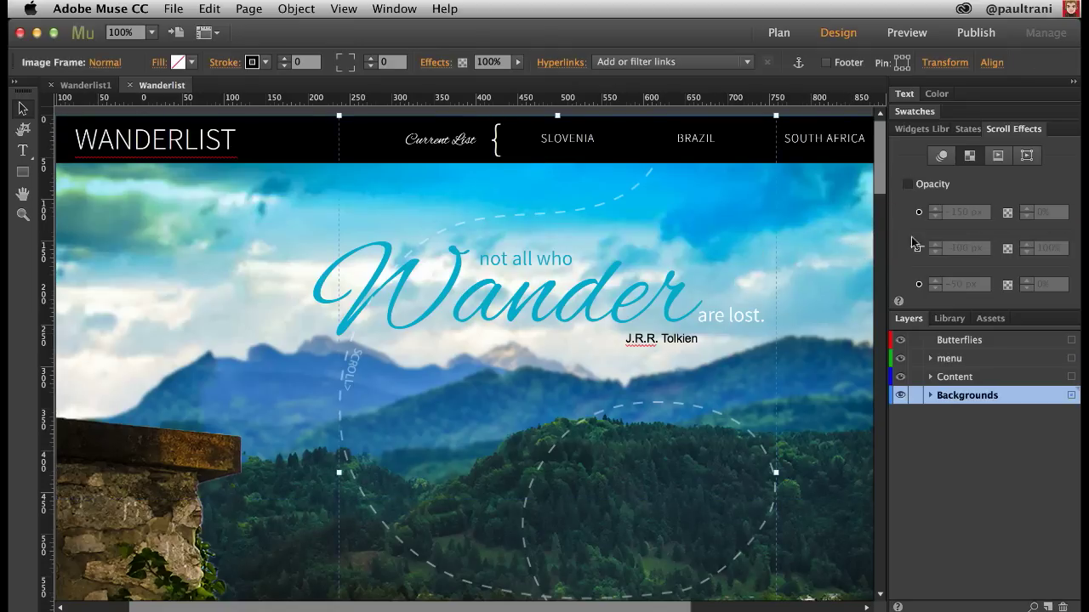
click(1043, 213)
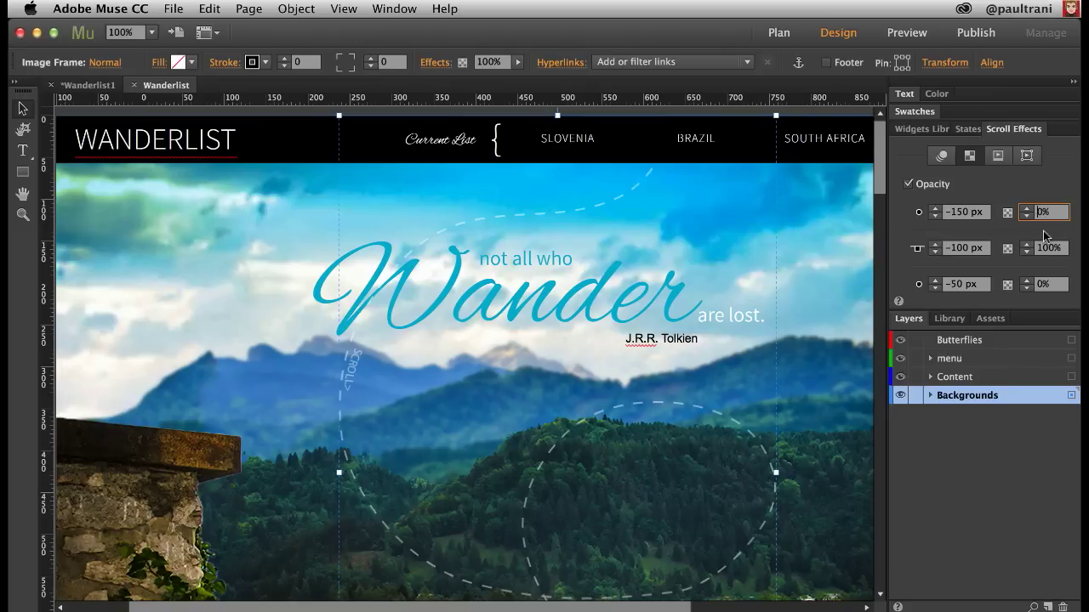
text(10)
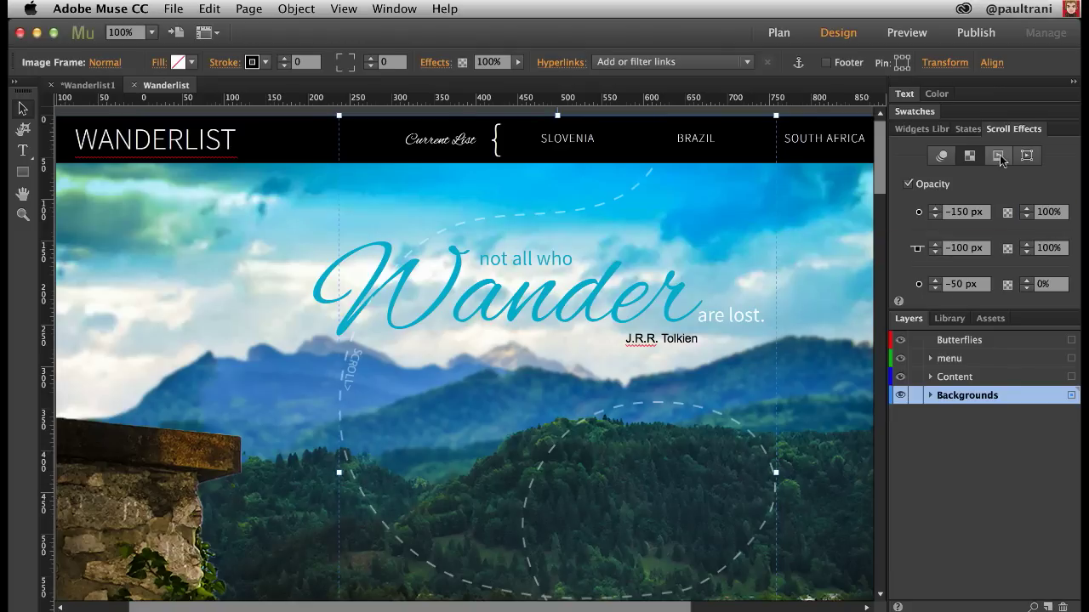
Look over the Slideshow and Edge Animate scroll-effect options, then preview the updated page.
click(999, 156)
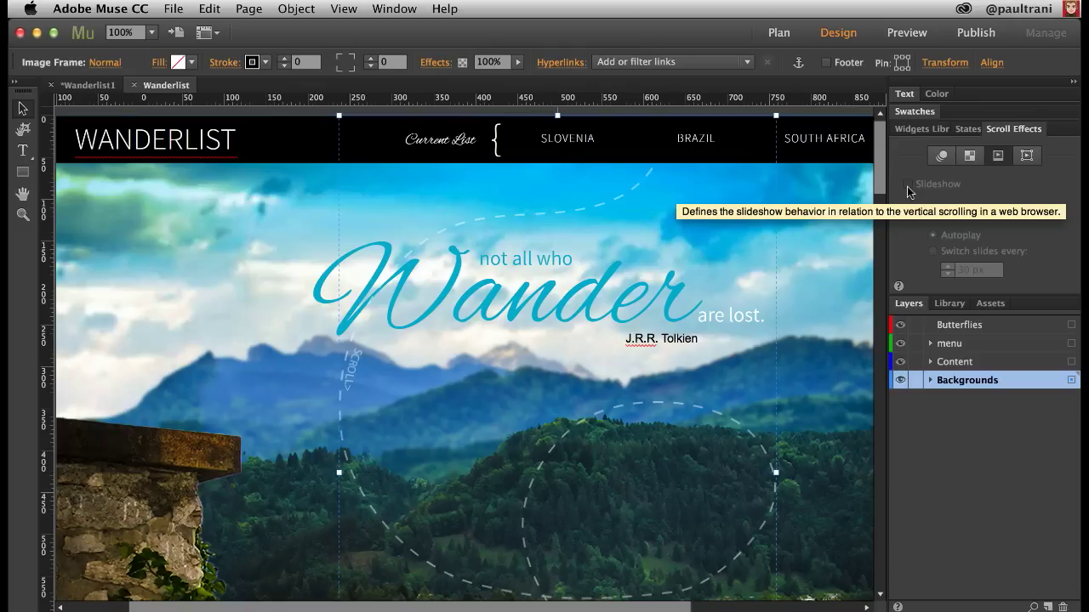
click(1028, 155)
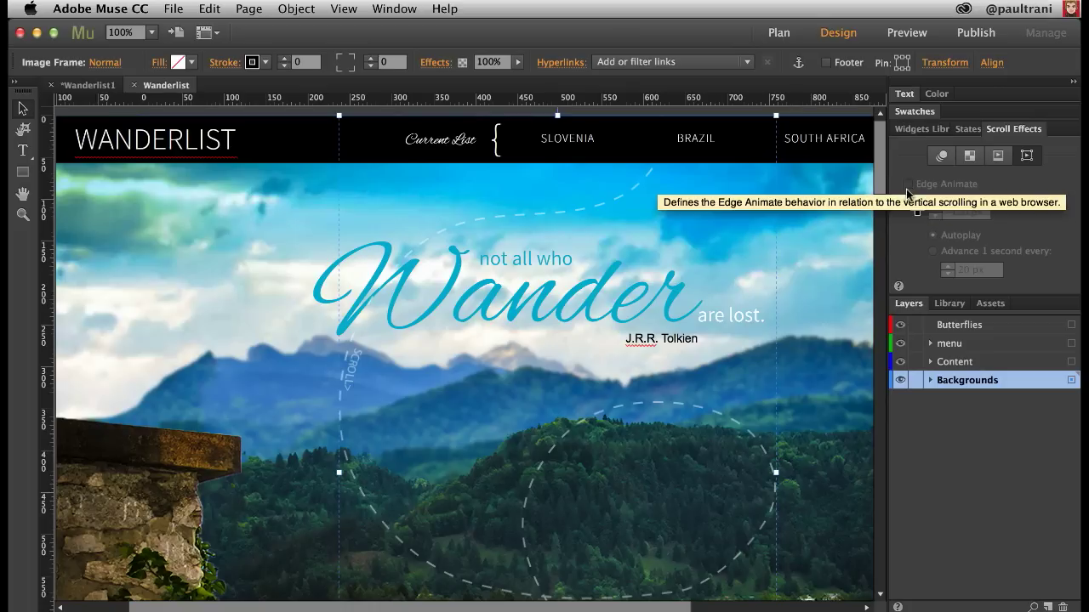
click(998, 157)
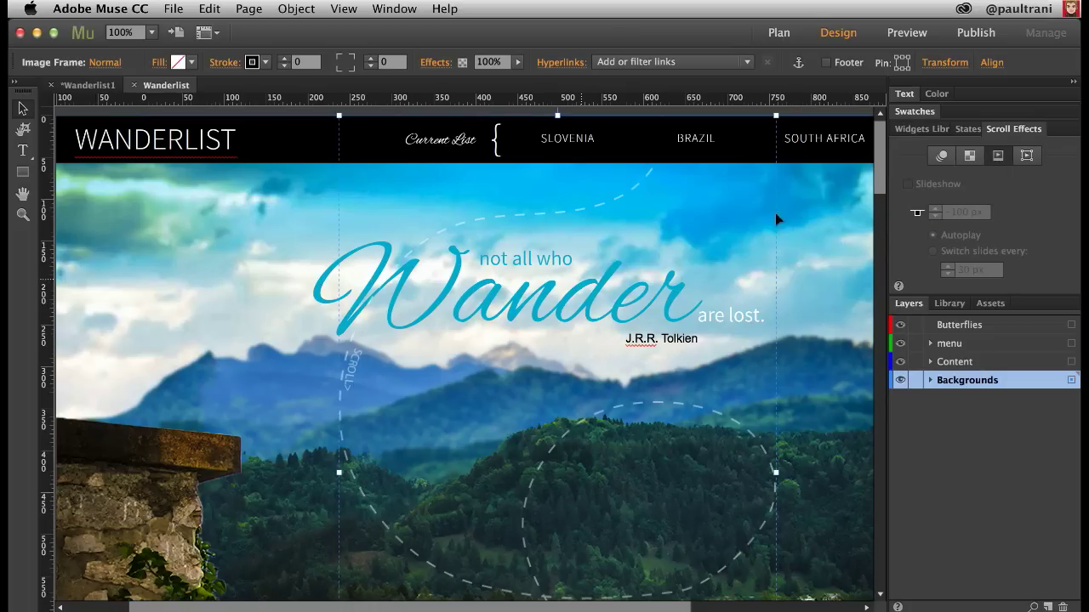
click(968, 158)
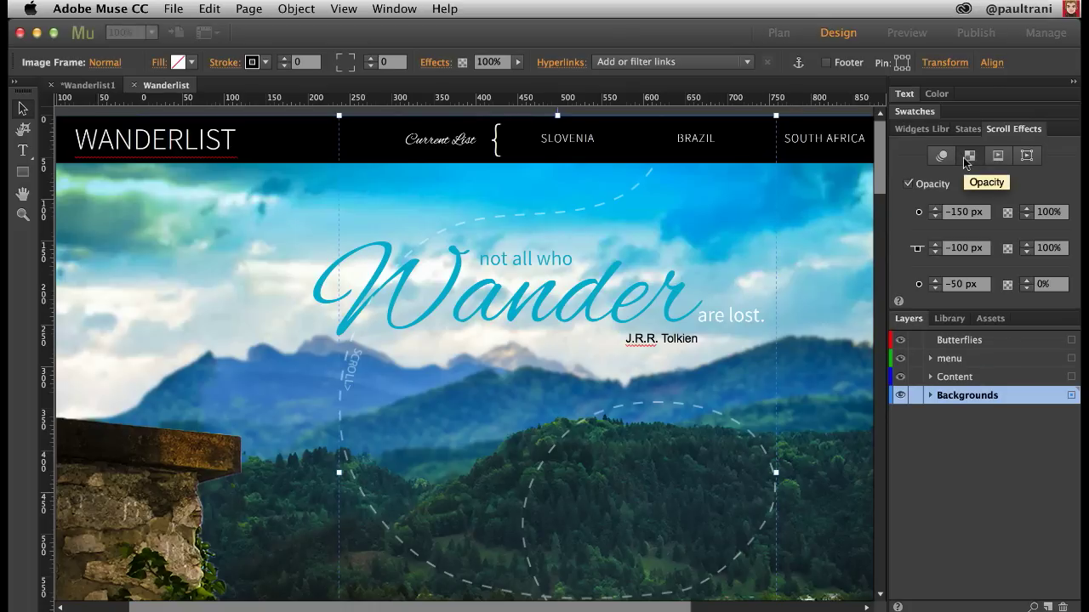
key(super+shift+e)
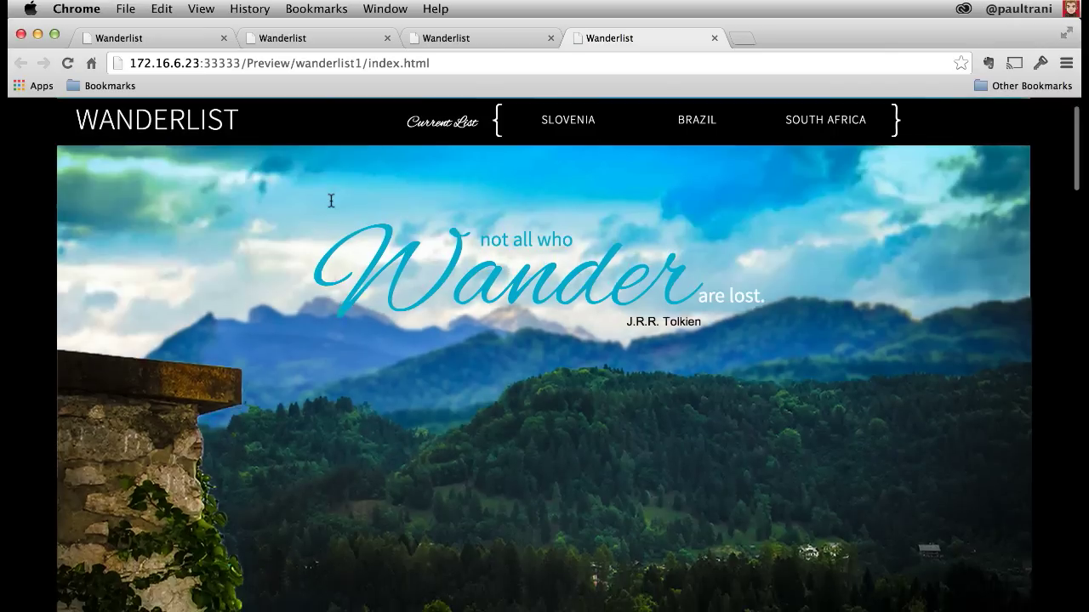
Scroll the wanderlist1 preview up and down to watch the Wander quote fade out and reappear.
scroll(331, 200, down, 10)
scroll(330, 200, up, 5)
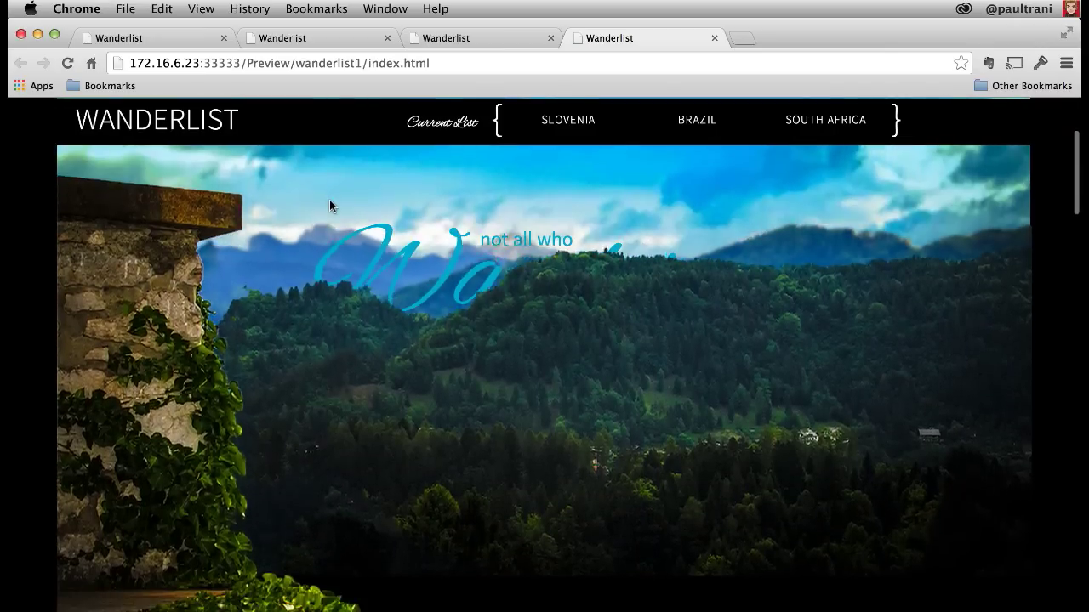
scroll(329, 201, down, 3)
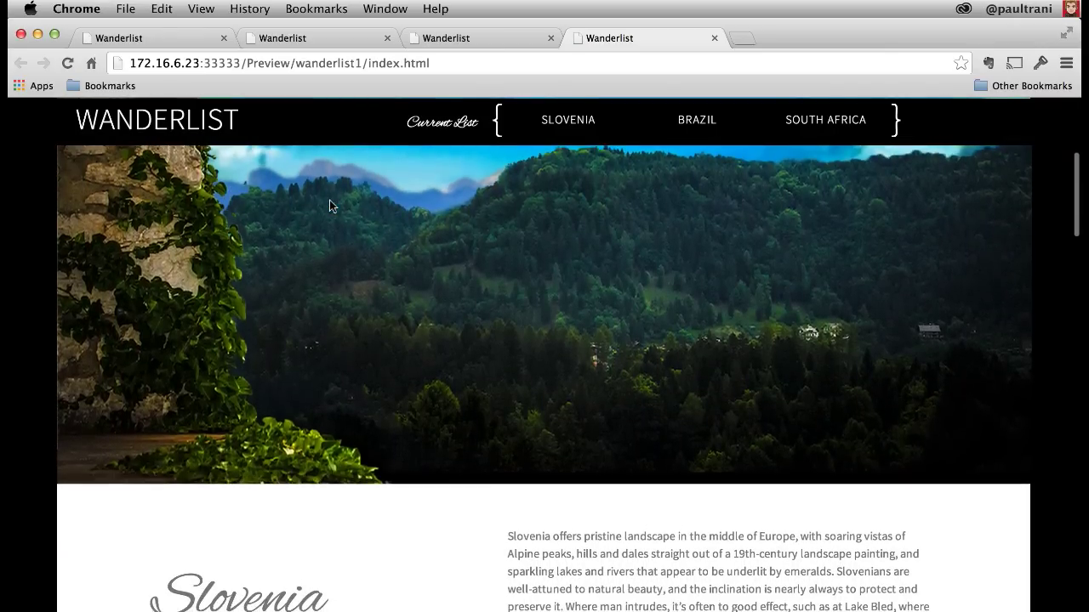
scroll(329, 199, up, 2)
scroll(329, 200, down, 3)
scroll(330, 200, up, 8)
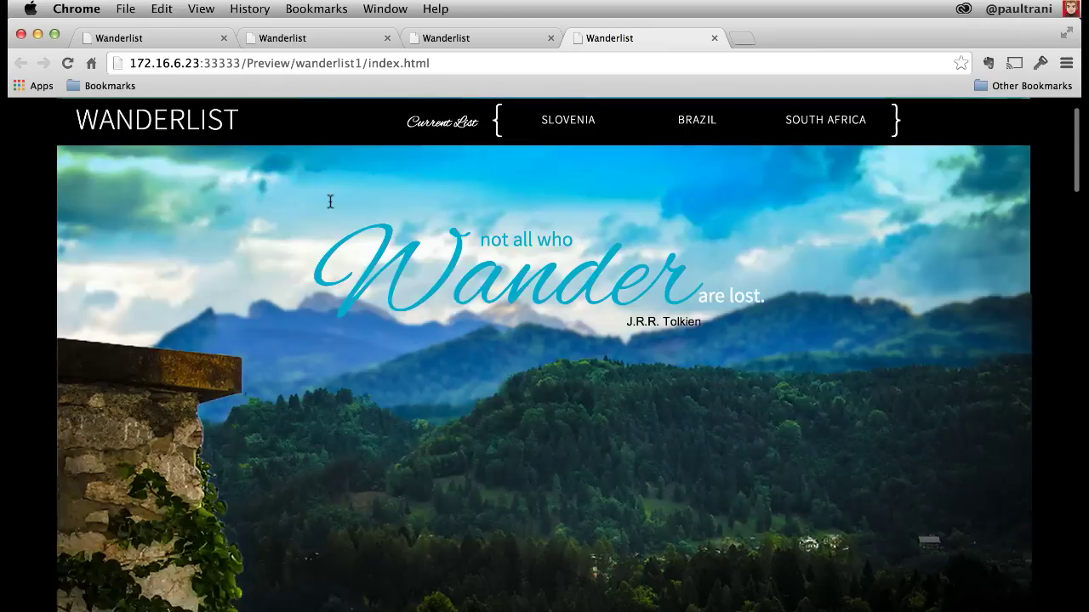